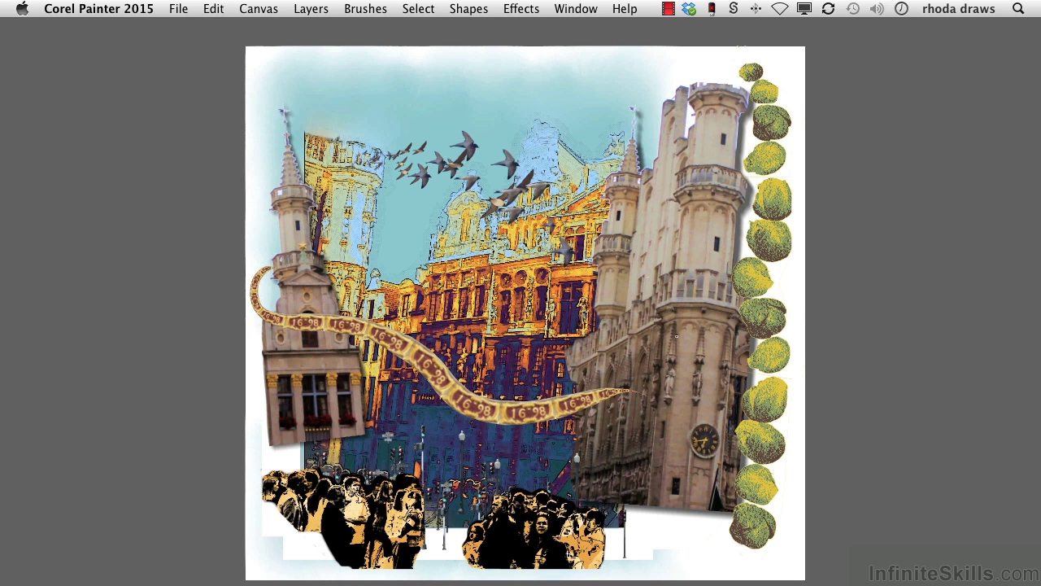
- Bring back the hidden interface, select Layer 2, and float the Layers panel clear of the Underpainting panel
{"action": "key", "text": "Tab"}
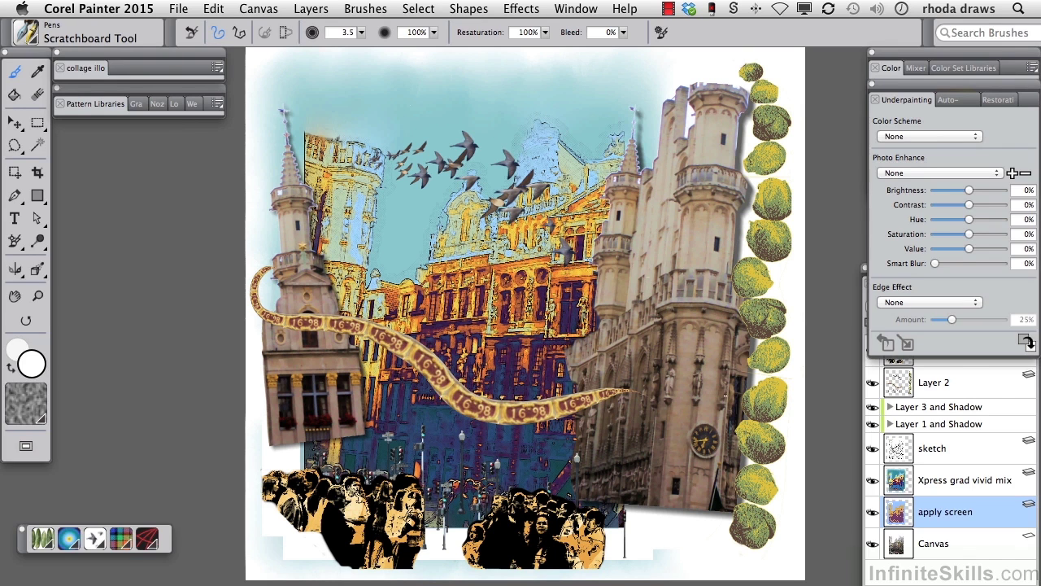
{"action": "left_click", "coordinate": [984, 383]}
{"action": "left_click_drag", "start_coordinate": [887, 265], "coordinate": [867, 155]}
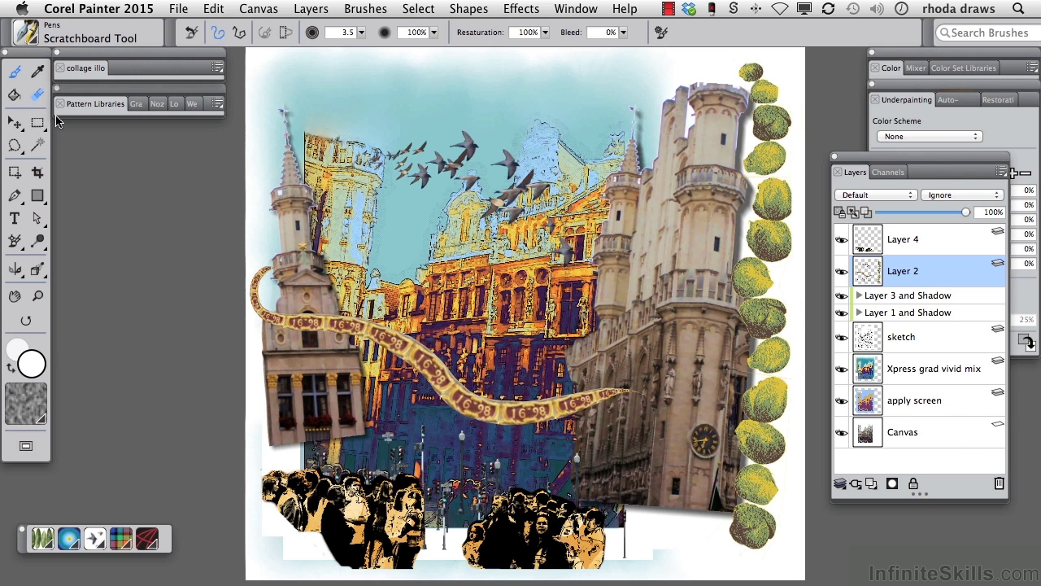
- Expand the collage illo custom palette and choose the Image Hose Spray-Size-P brush with the street lamp nozzle
{"action": "left_click", "coordinate": [85, 68]}
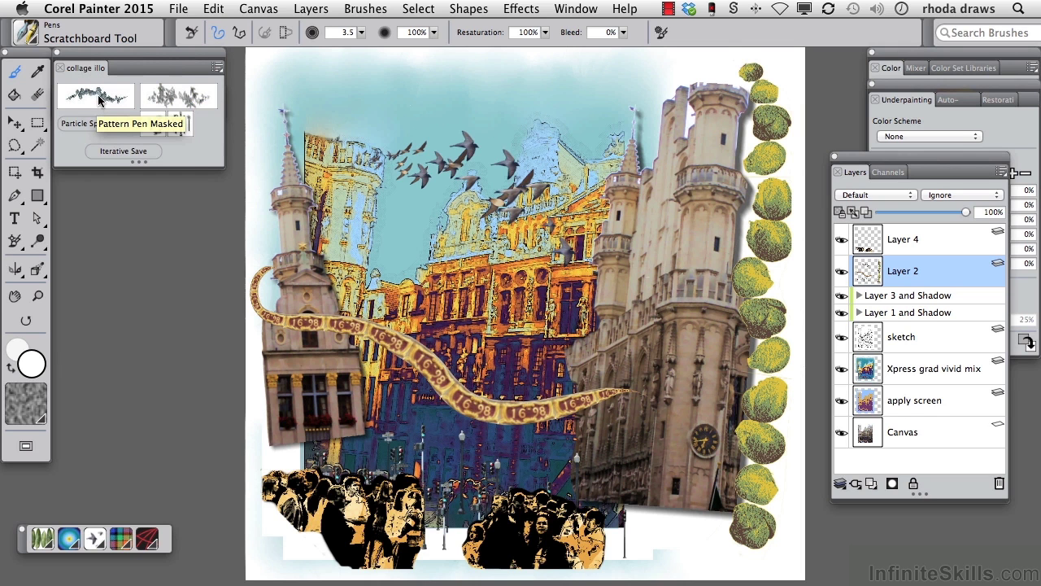
{"action": "left_click", "coordinate": [181, 99]}
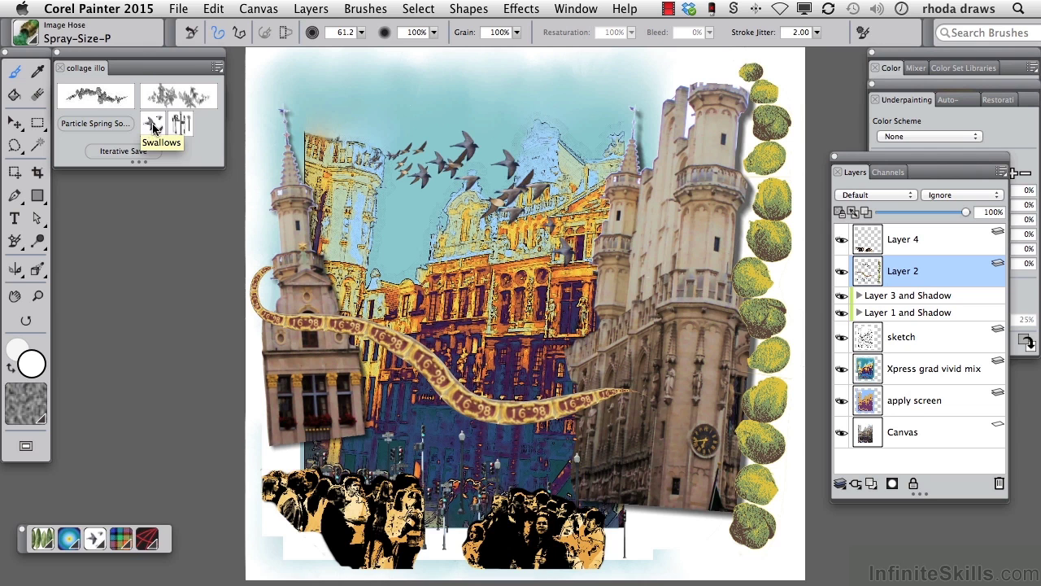
{"action": "left_click", "coordinate": [97, 535]}
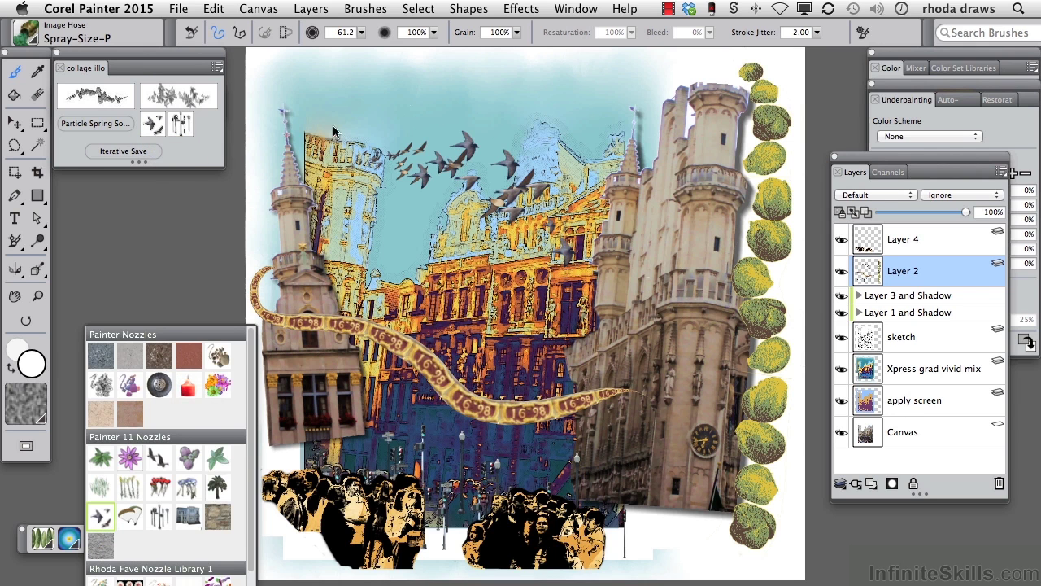
{"action": "left_click", "coordinate": [182, 126]}
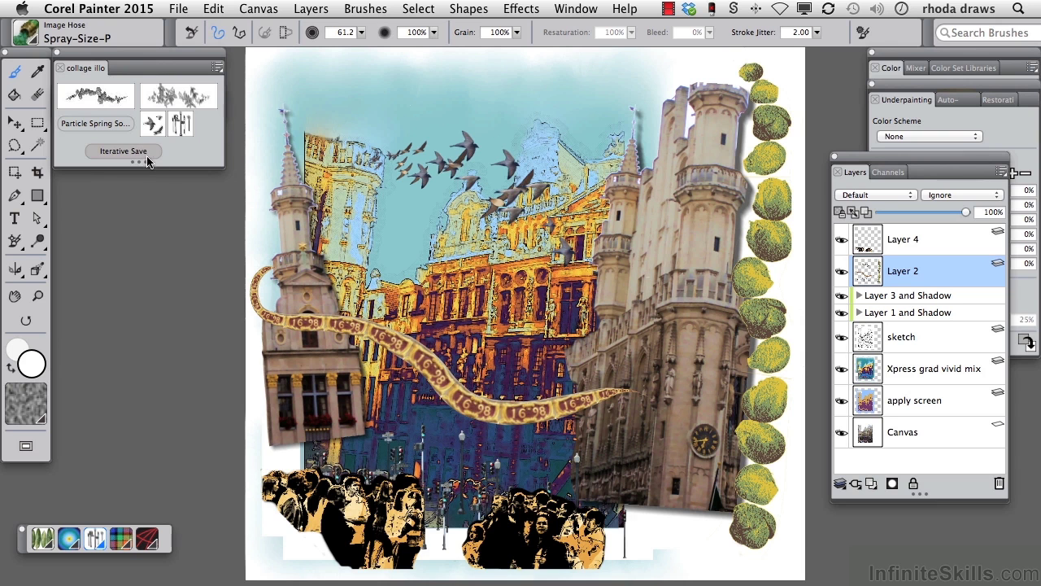
- Hide every layer and layer group above the Canvas, from Layer 4 down to apply screen
{"action": "left_click", "coordinate": [841, 239]}
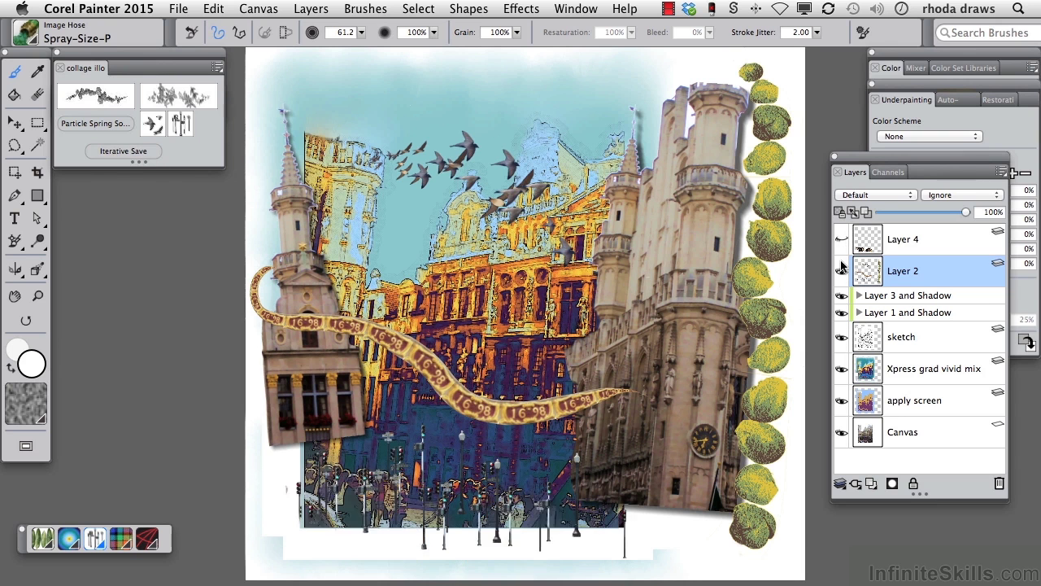
{"action": "left_click", "coordinate": [841, 270]}
{"action": "left_click", "coordinate": [841, 296]}
{"action": "left_click", "coordinate": [842, 312]}
{"action": "left_click", "coordinate": [841, 337]}
{"action": "left_click", "coordinate": [841, 369]}
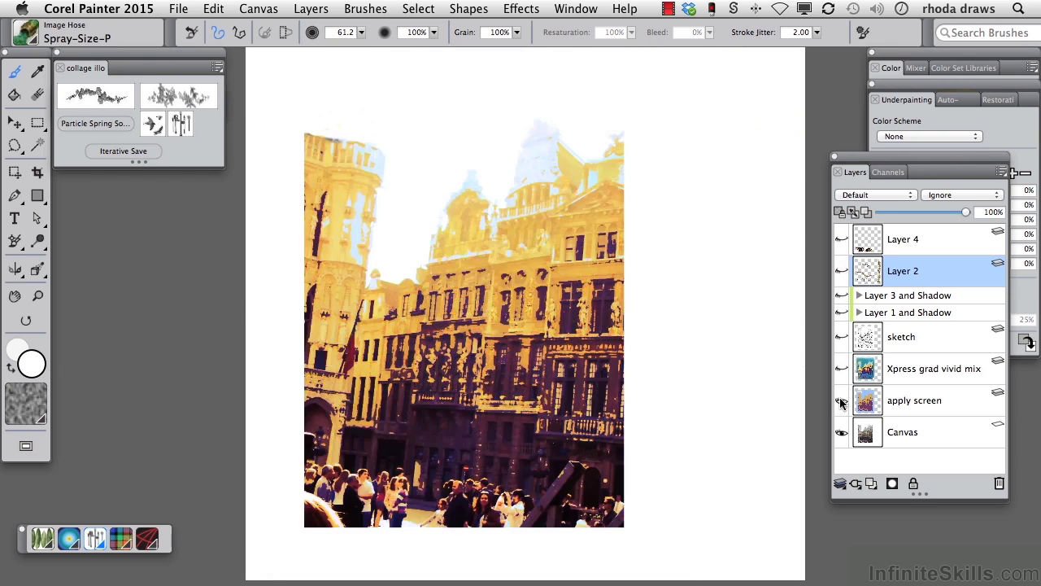
{"action": "left_click", "coordinate": [841, 400]}
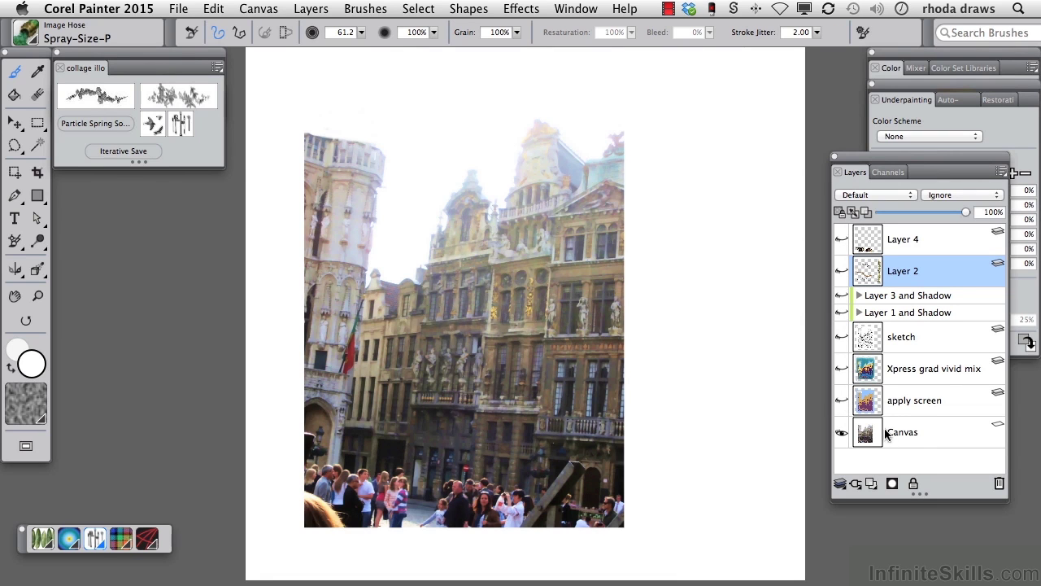
- Bring up the original photo Brussels-Grand Place1.jpg, then return to the collage and shift its canvas aside
{"action": "left_click", "coordinate": [576, 8]}
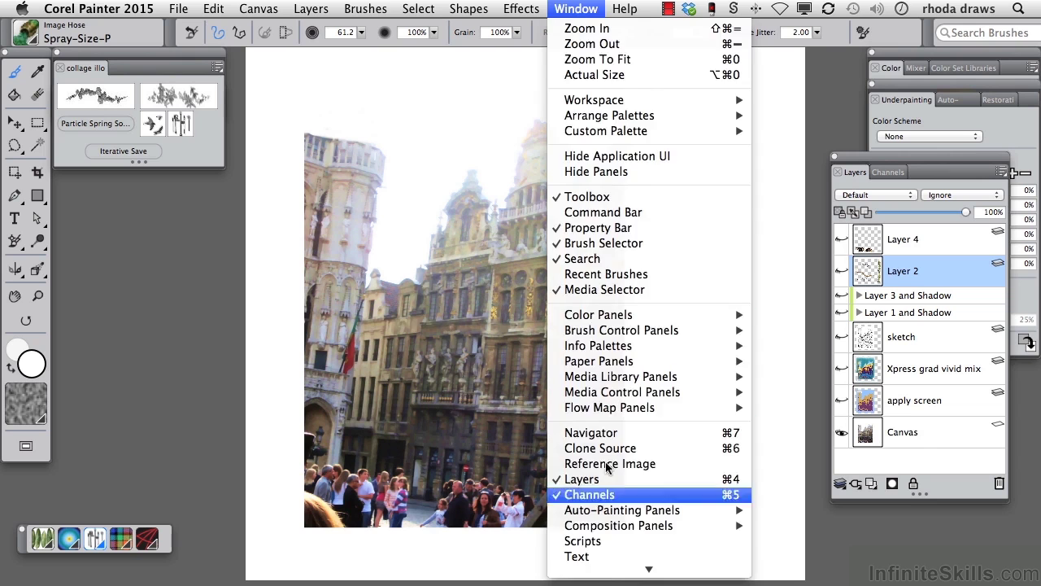
{"action": "mouse_move", "coordinate": [609, 571]}
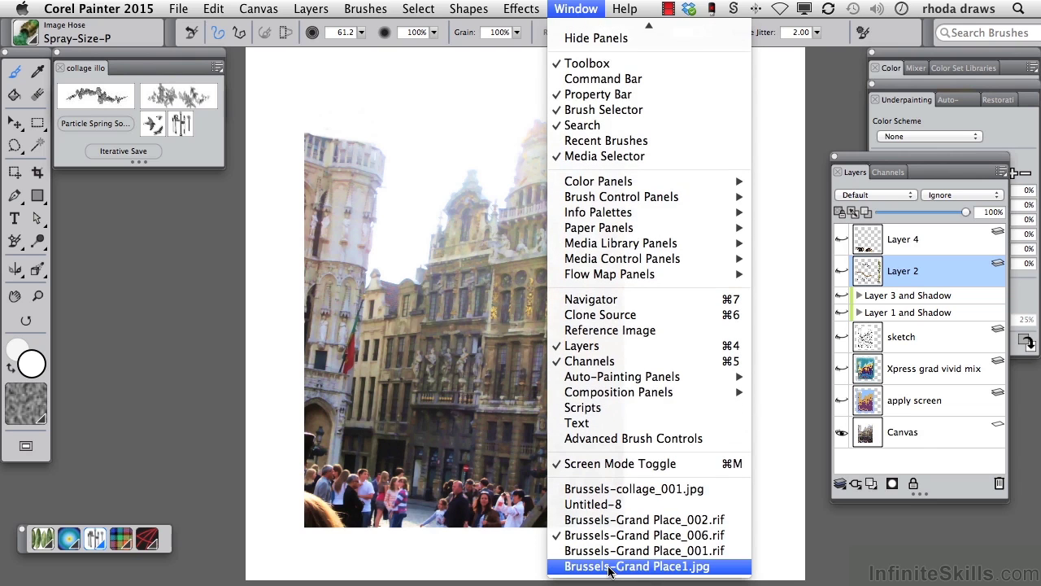
{"action": "left_click", "coordinate": [609, 567]}
{"action": "left_click_drag", "start_coordinate": [409, 112], "coordinate": [348, 116]}
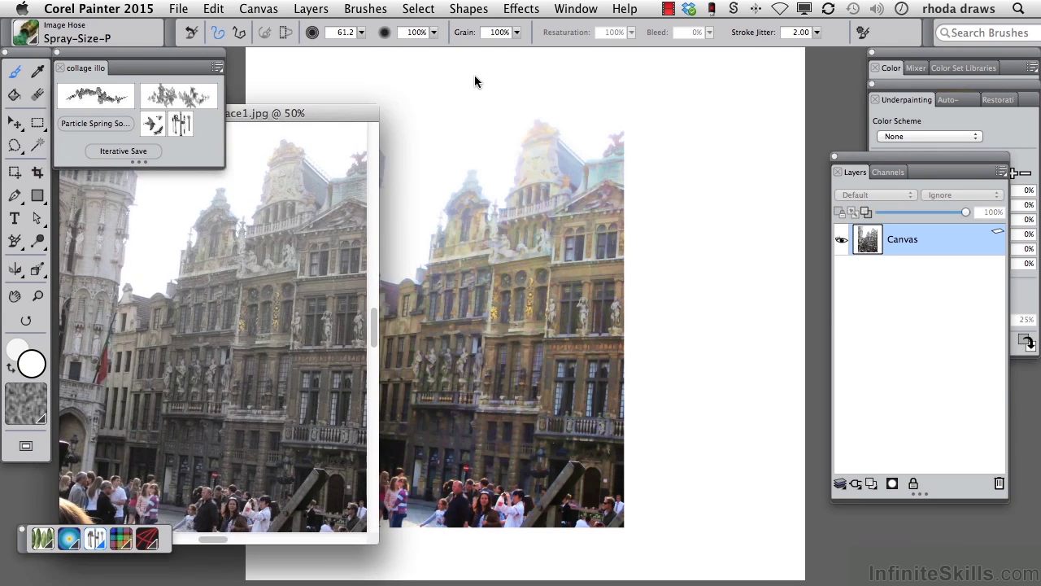
{"action": "left_click", "coordinate": [474, 80]}
{"action": "left_click_drag", "start_coordinate": [481, 174], "coordinate": [624, 180]}
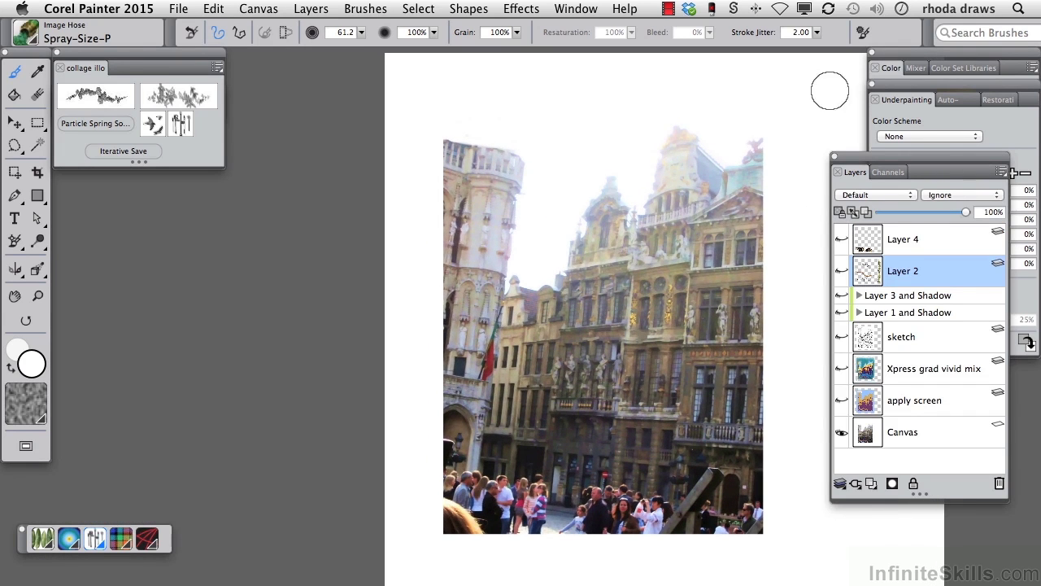
- Examine the Canvas Size options for adding pixels around the collage, leaving the size as it is
{"action": "left_click", "coordinate": [258, 9]}
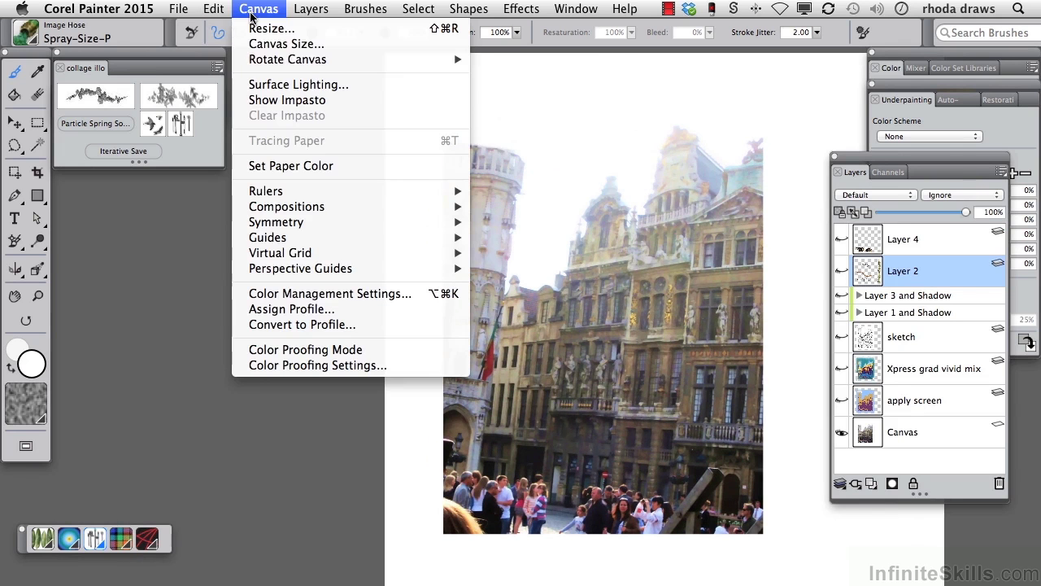
{"action": "left_click", "coordinate": [276, 43]}
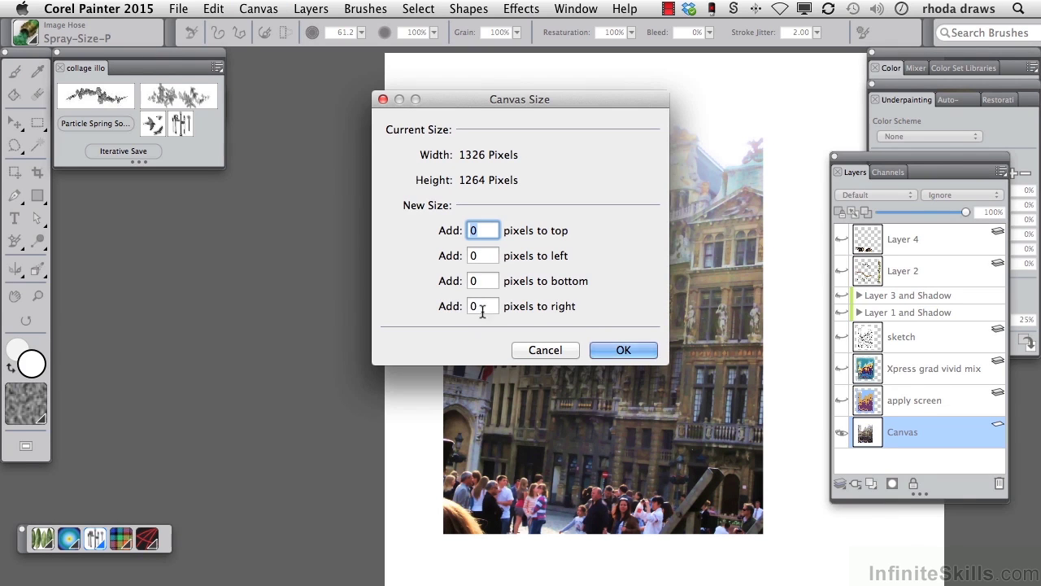
{"action": "left_click", "coordinate": [554, 348]}
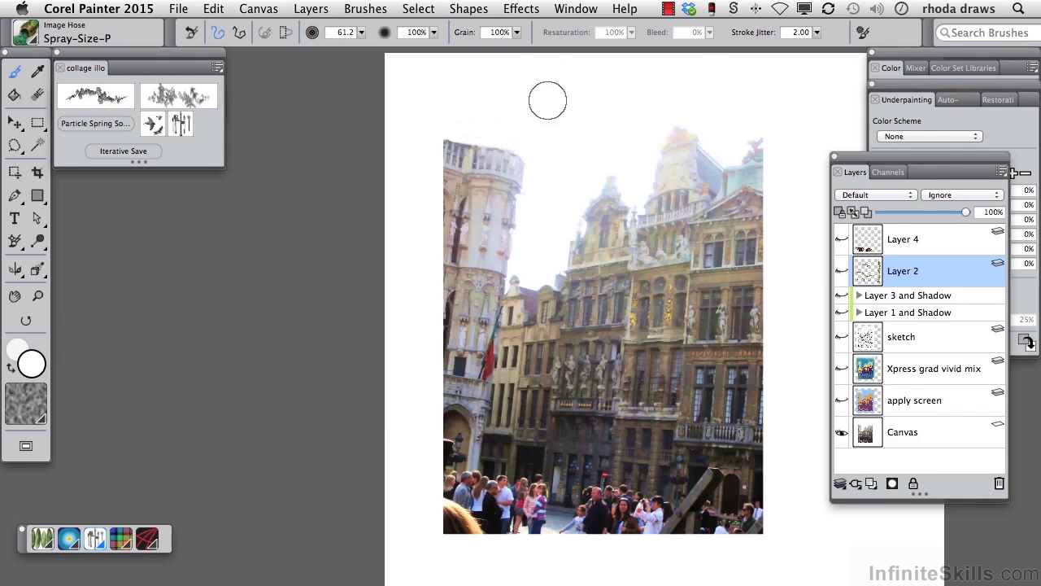
- Place Brussels-Grand Place1.jpg beside the collage photo and move the Layers panel back below the Underpainting panel
{"action": "left_click", "coordinate": [575, 9]}
{"action": "mouse_move", "coordinate": [648, 568]}
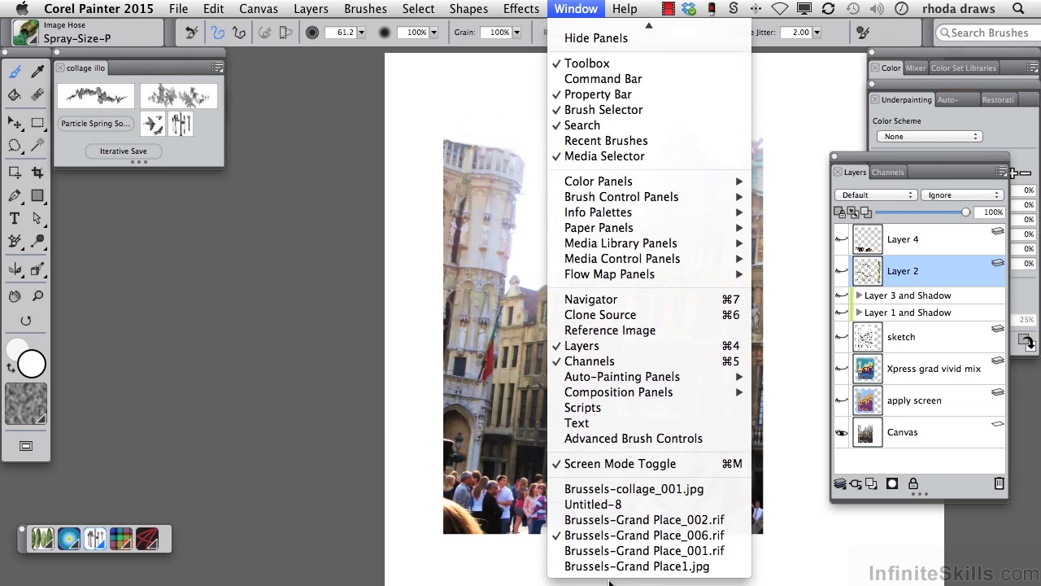
{"action": "left_click", "coordinate": [688, 568]}
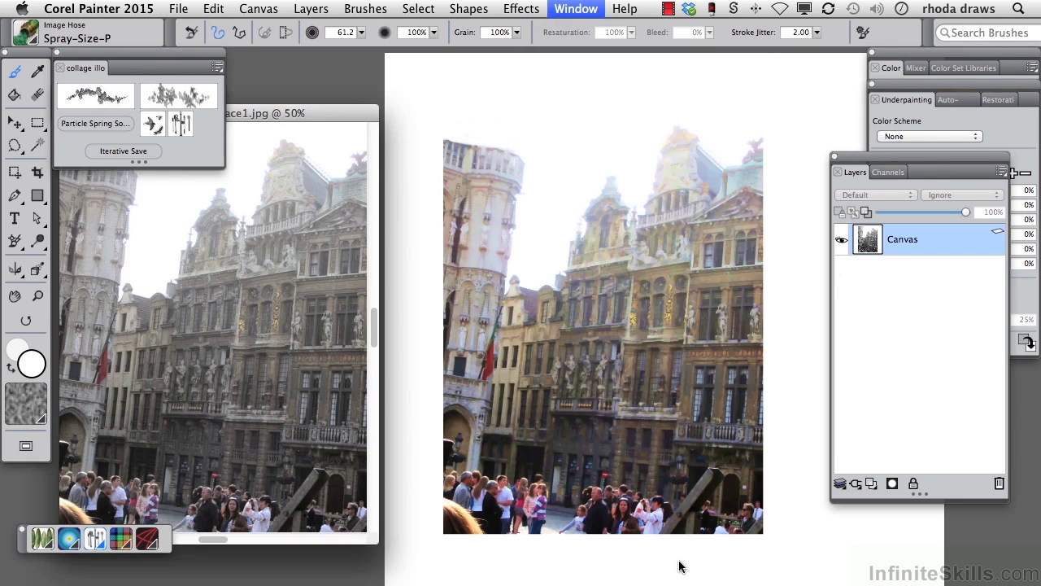
{"action": "left_click_drag", "start_coordinate": [298, 109], "coordinate": [359, 119]}
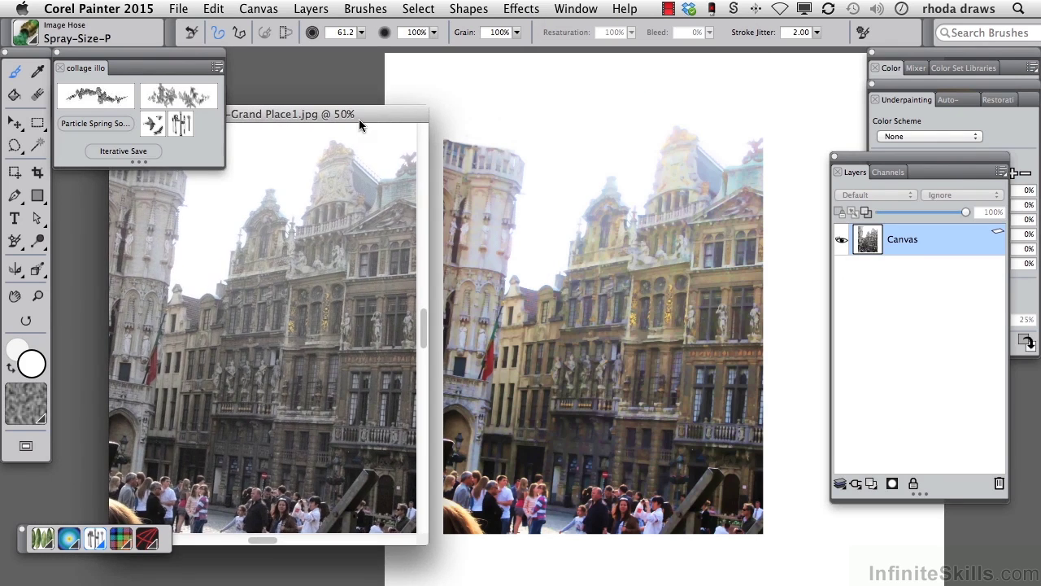
{"action": "left_click_drag", "start_coordinate": [854, 162], "coordinate": [908, 286]}
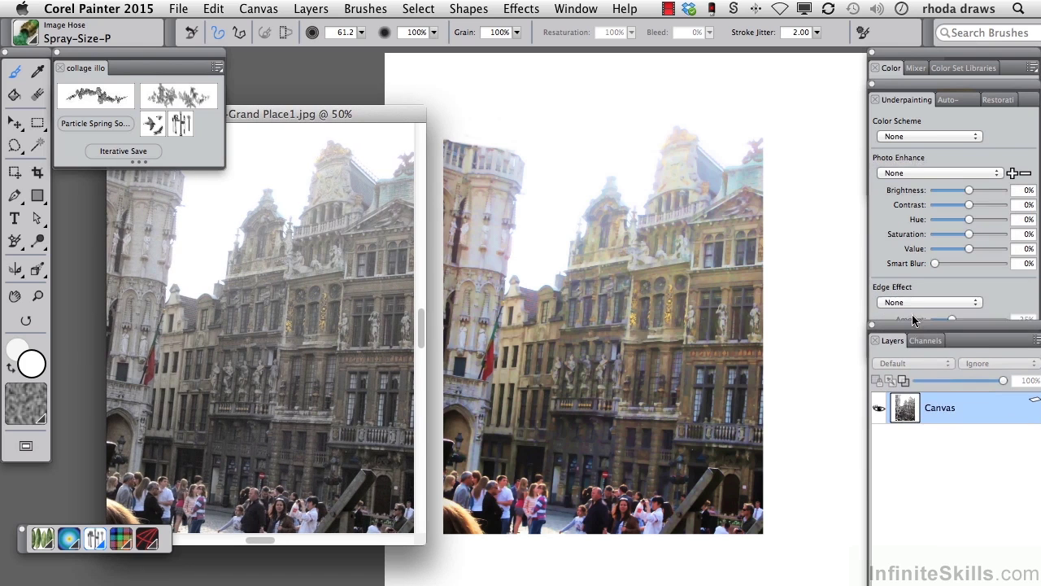
- Try the Brussels photo enhancement preset on Brussels-Grand Place1.jpg, then reset Photo Enhance to None
{"action": "left_click", "coordinate": [1012, 173]}
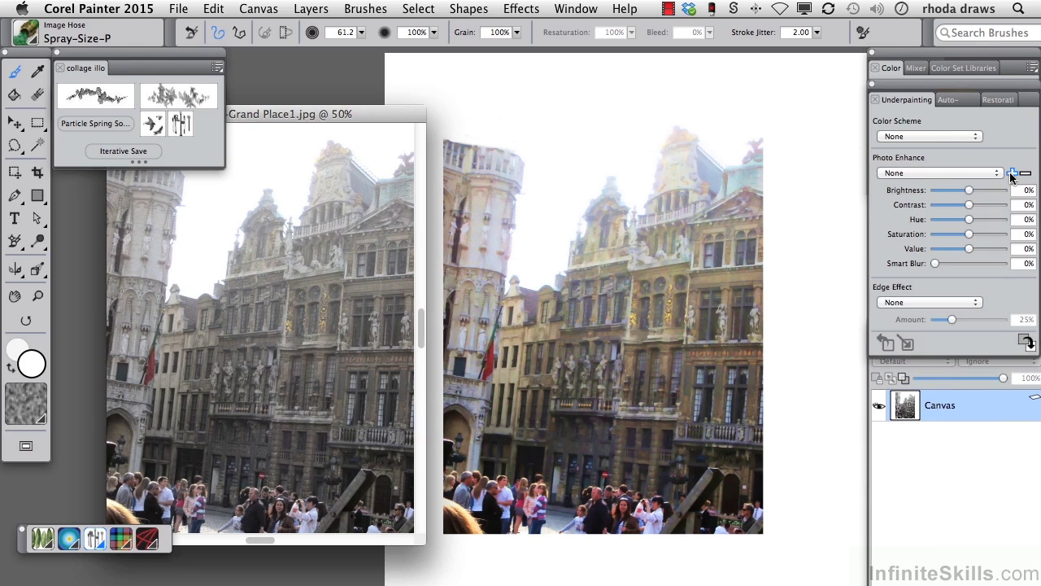
{"action": "left_click", "coordinate": [999, 173]}
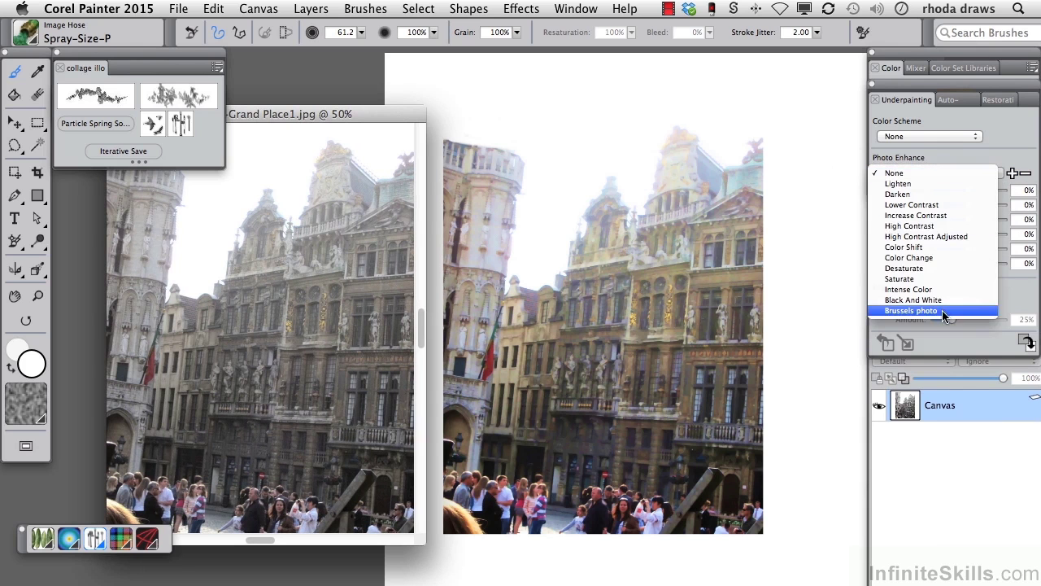
{"action": "left_click", "coordinate": [942, 310]}
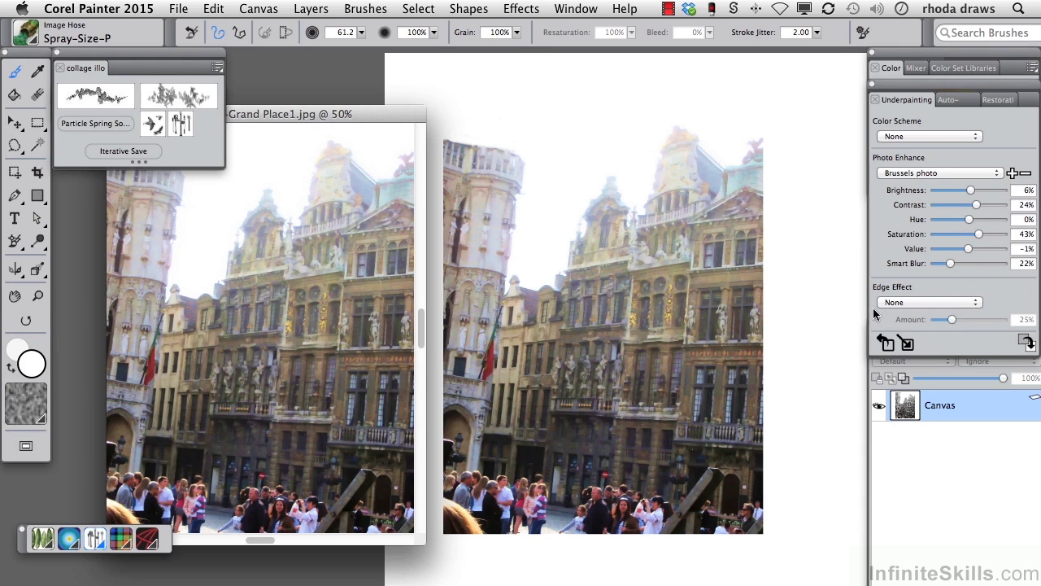
{"action": "left_click", "coordinate": [996, 173]}
{"action": "left_click", "coordinate": [915, 36]}
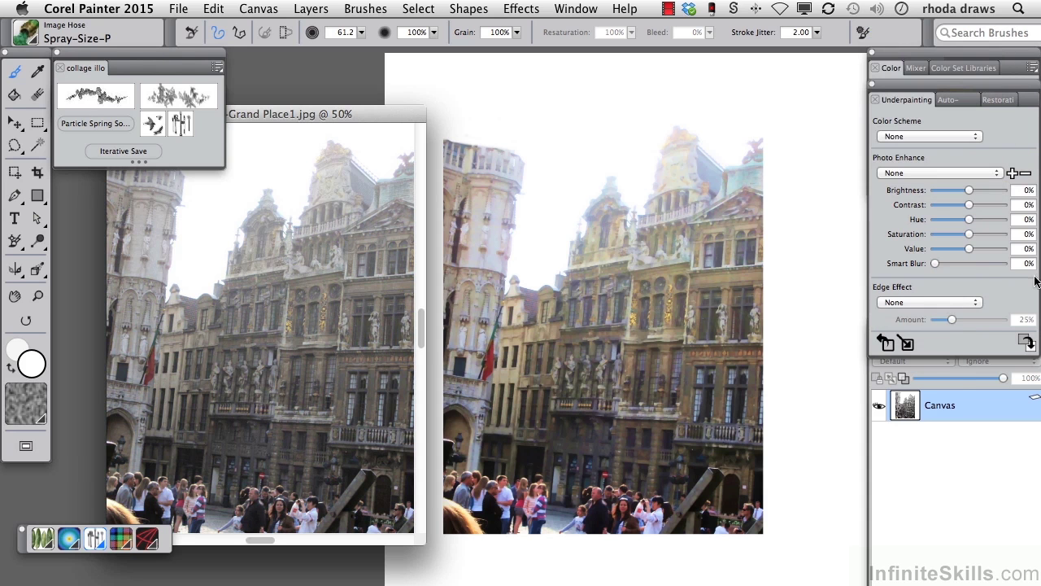
- Return to the collage, raise the Layers panel so all layers are accessible, and show the apply screen layer
{"action": "left_click", "coordinate": [629, 247]}
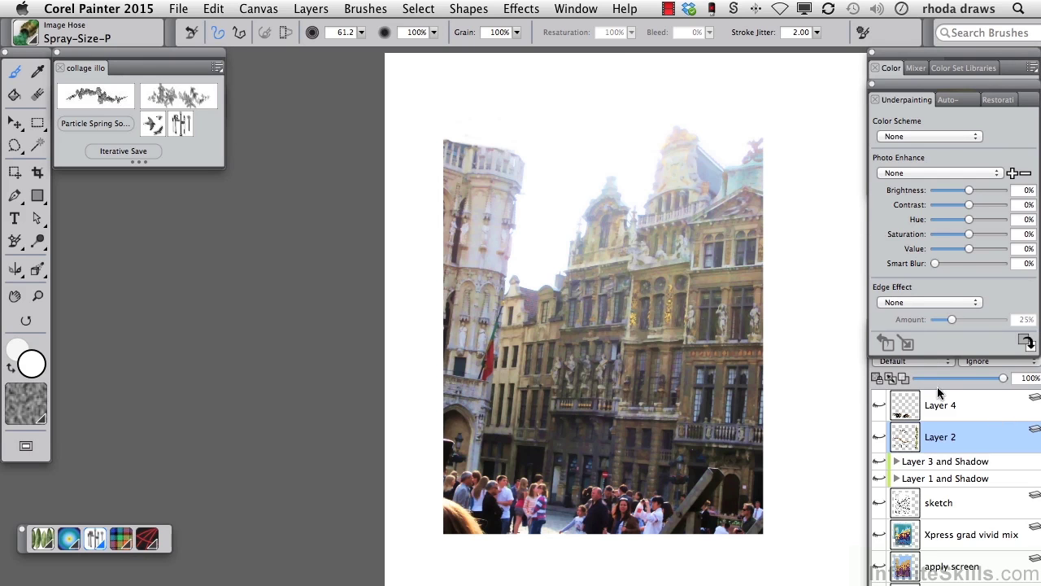
{"action": "left_click", "coordinate": [984, 405]}
{"action": "left_click_drag", "start_coordinate": [923, 326], "coordinate": [922, 204]}
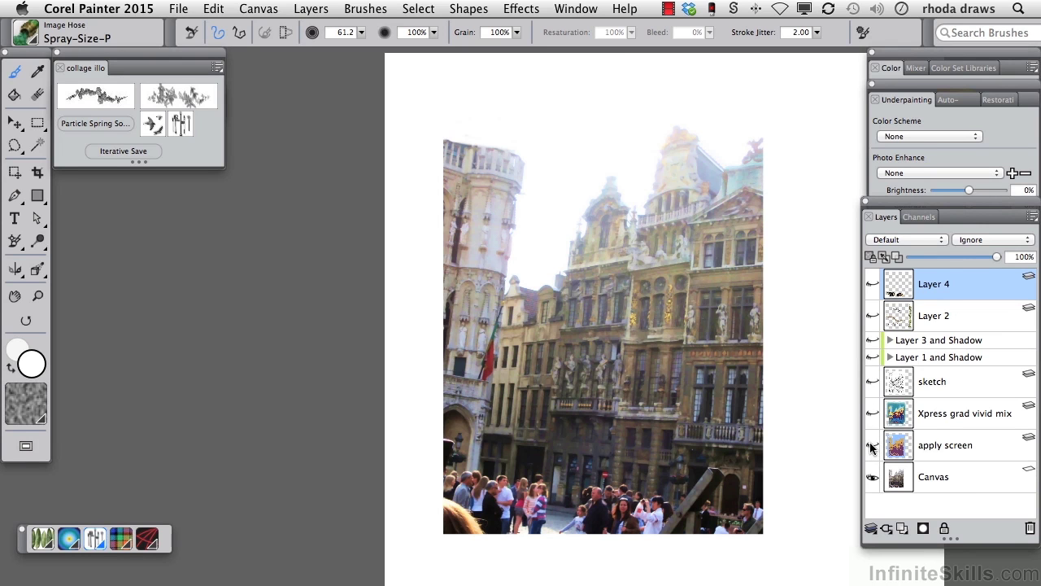
{"action": "left_click", "coordinate": [871, 447]}
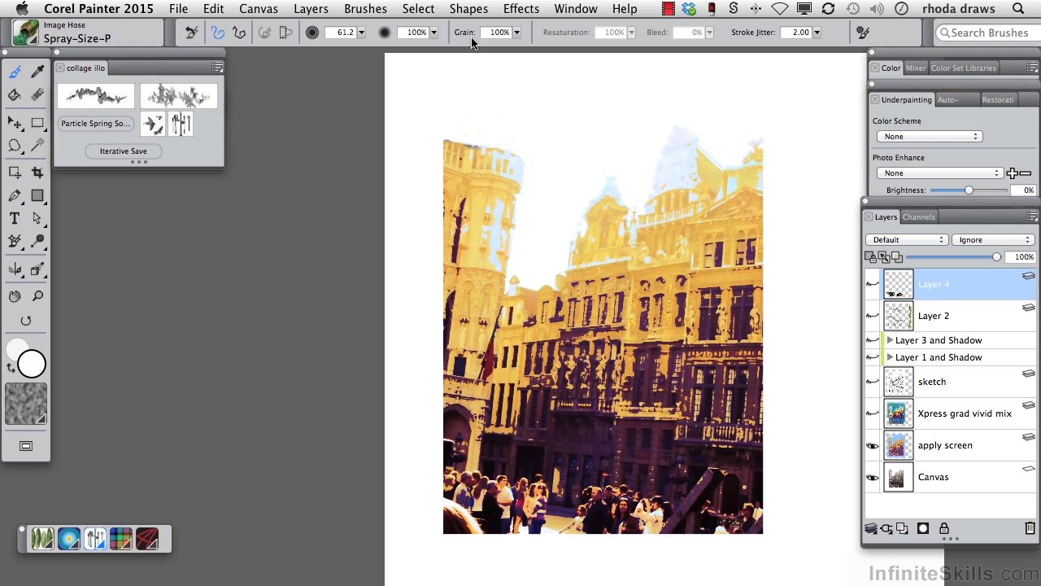
- Try the Apply Screen surface effect using Paper with Threshold 1 at 82%, then cancel it
{"action": "left_click", "coordinate": [501, 11]}
{"action": "mouse_move", "coordinate": [524, 88]}
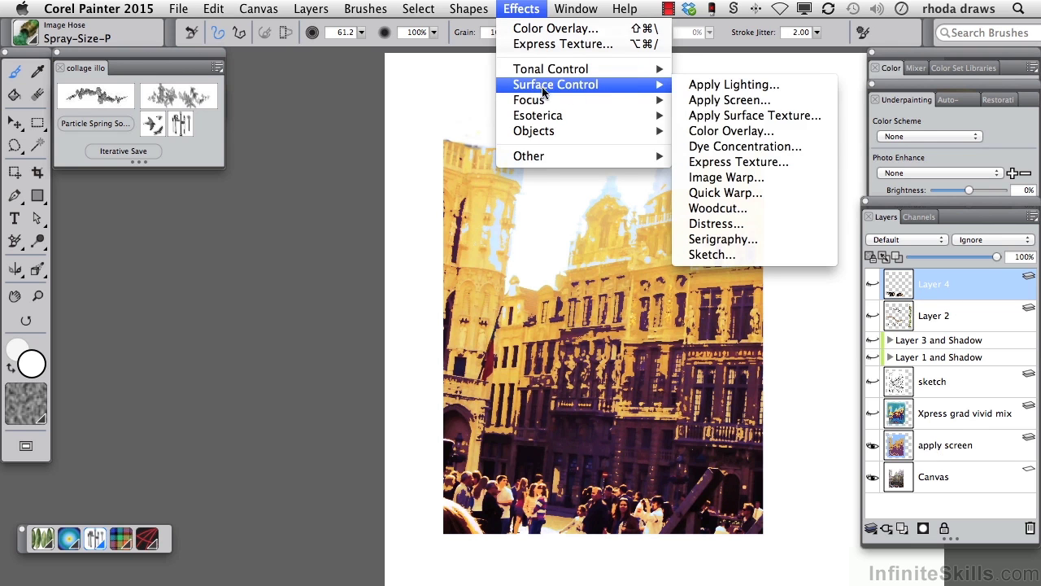
{"action": "left_click", "coordinate": [745, 102]}
{"action": "left_click_drag", "start_coordinate": [531, 95], "coordinate": [263, 201]}
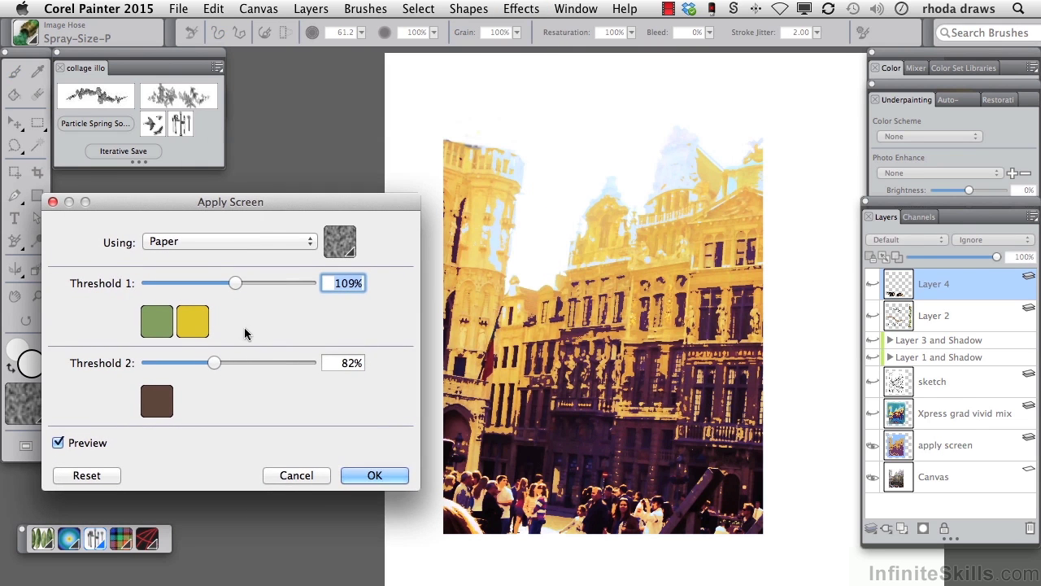
{"action": "mouse_move", "coordinate": [234, 283]}
{"action": "left_mouse_down"}
{"action": "mouse_move", "coordinate": [205, 282]}
{"action": "mouse_move", "coordinate": [237, 282]}
{"action": "mouse_move", "coordinate": [214, 282]}
{"action": "left_mouse_up"}
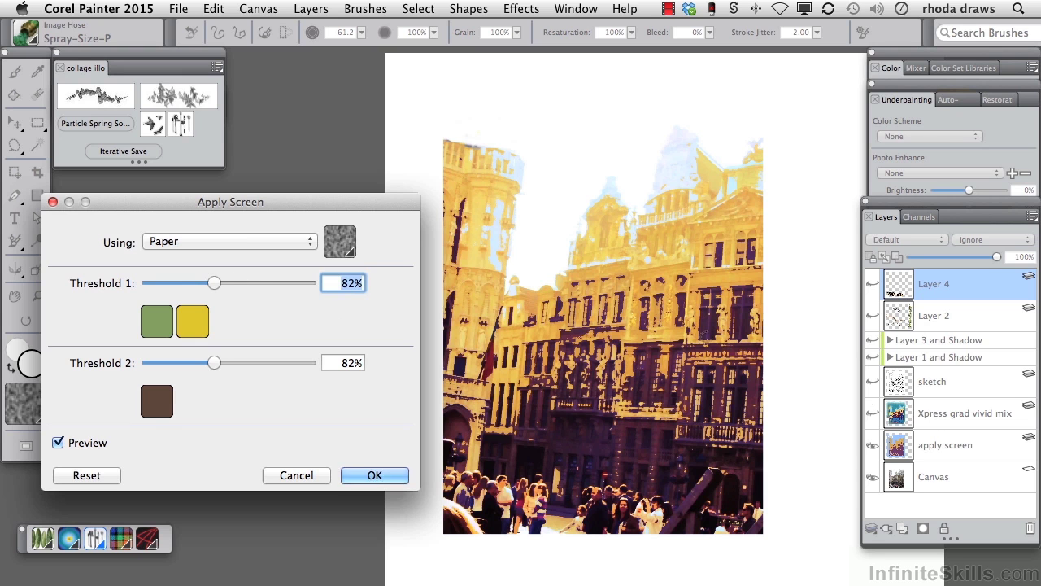
{"action": "left_click", "coordinate": [291, 479]}
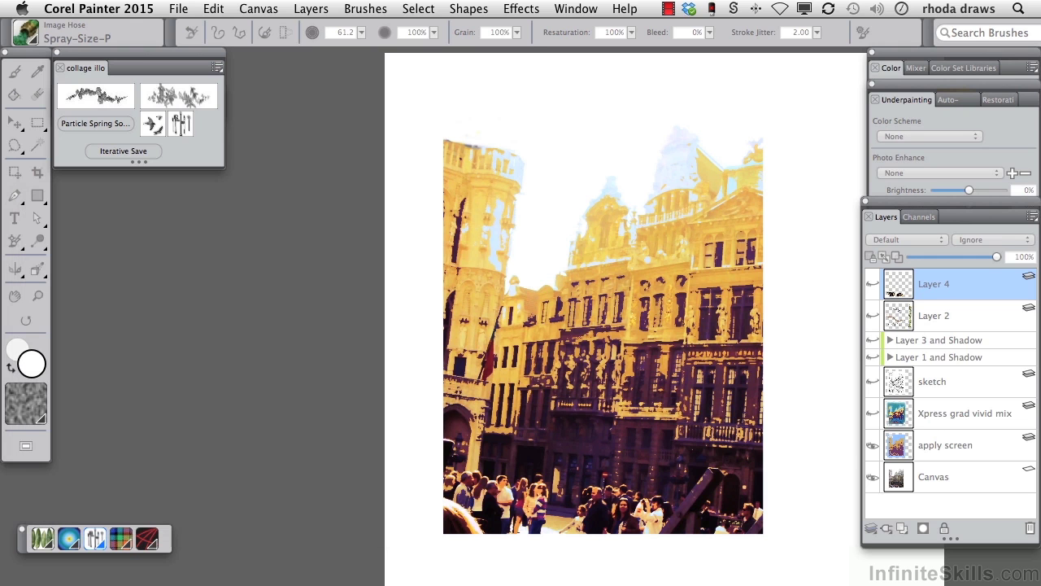
- Select the apply screen layer and show the Xpress grad vivid mix layer above it
{"action": "left_click", "coordinate": [946, 444]}
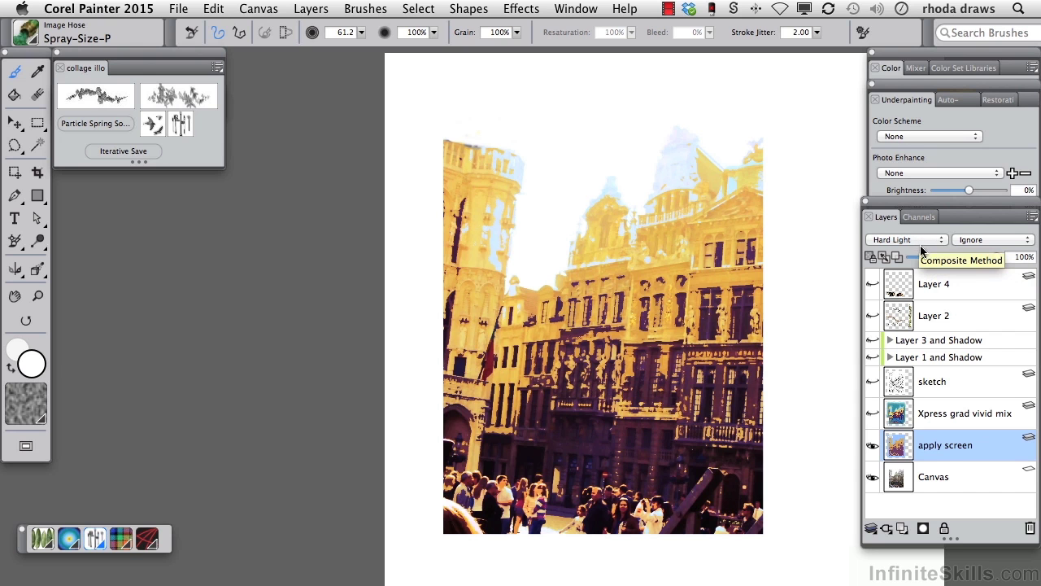
{"action": "left_click", "coordinate": [872, 415]}
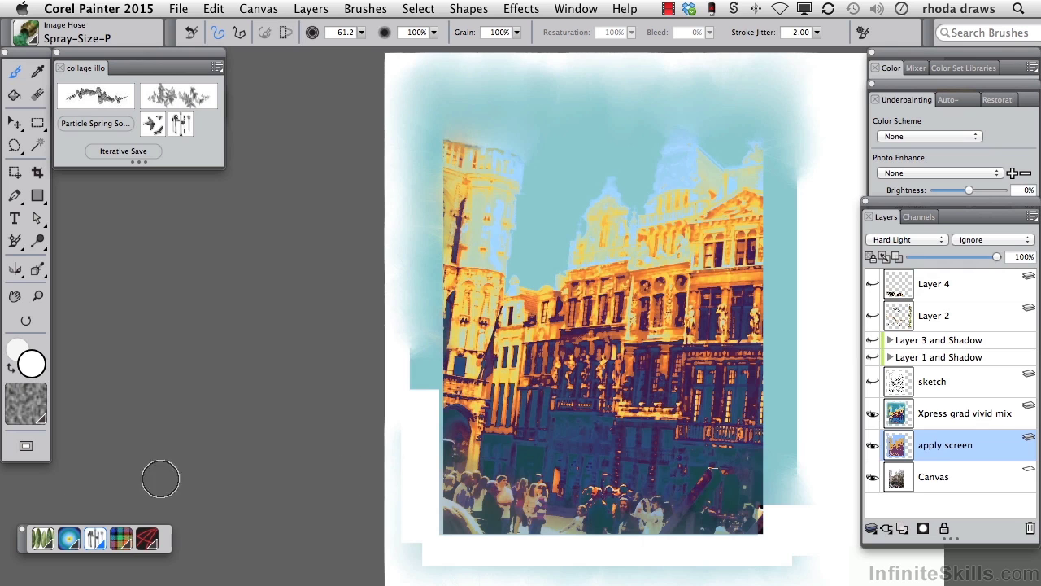
- Choose the blue and yellow radial gradient from Painter Gradients and add it to the collage illo custom palette
{"action": "left_click", "coordinate": [67, 538]}
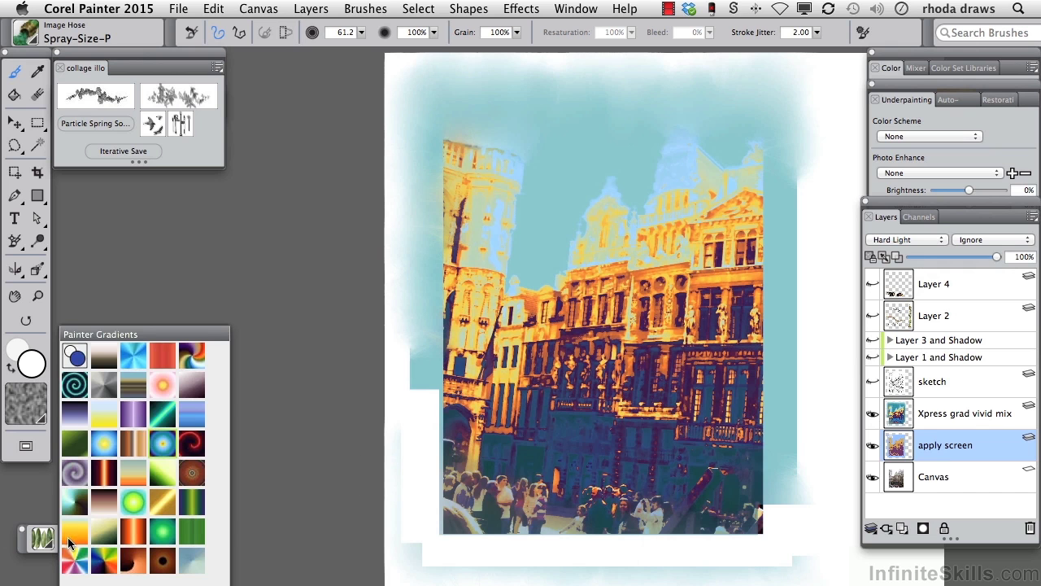
{"action": "left_click", "coordinate": [165, 444]}
{"action": "left_click_drag", "start_coordinate": [70, 541], "coordinate": [180, 153]}
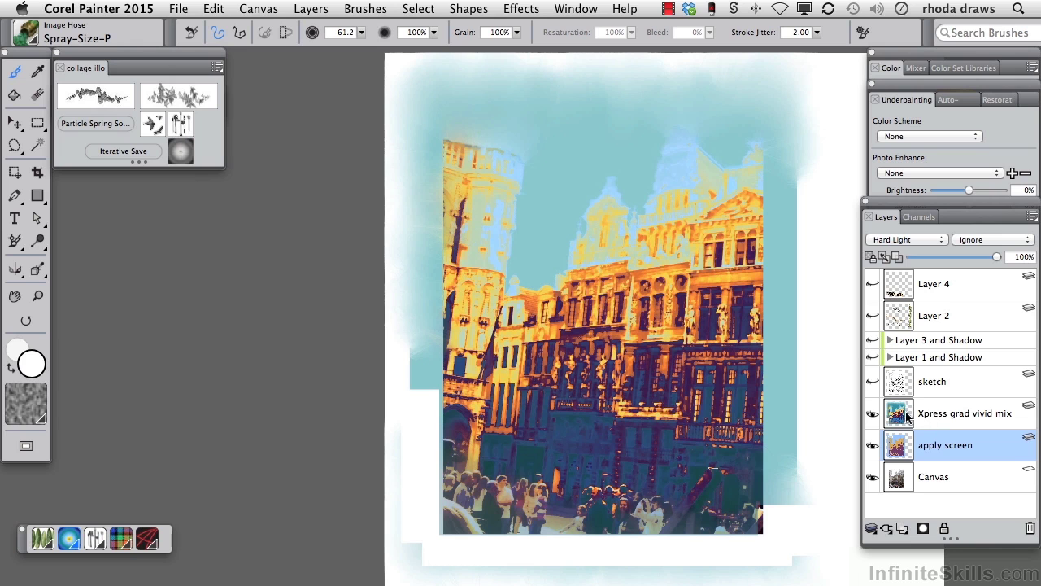
- Select the Xpress grad vivid mix layer and open the Gradients control panel in the empty area beside the image
{"action": "left_click", "coordinate": [951, 423]}
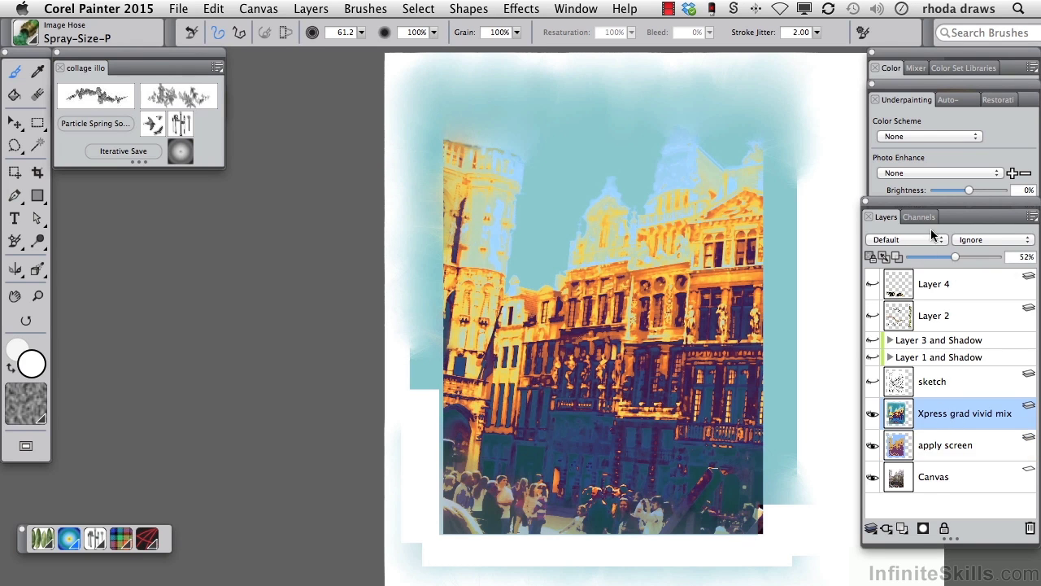
{"action": "left_click", "coordinate": [69, 538]}
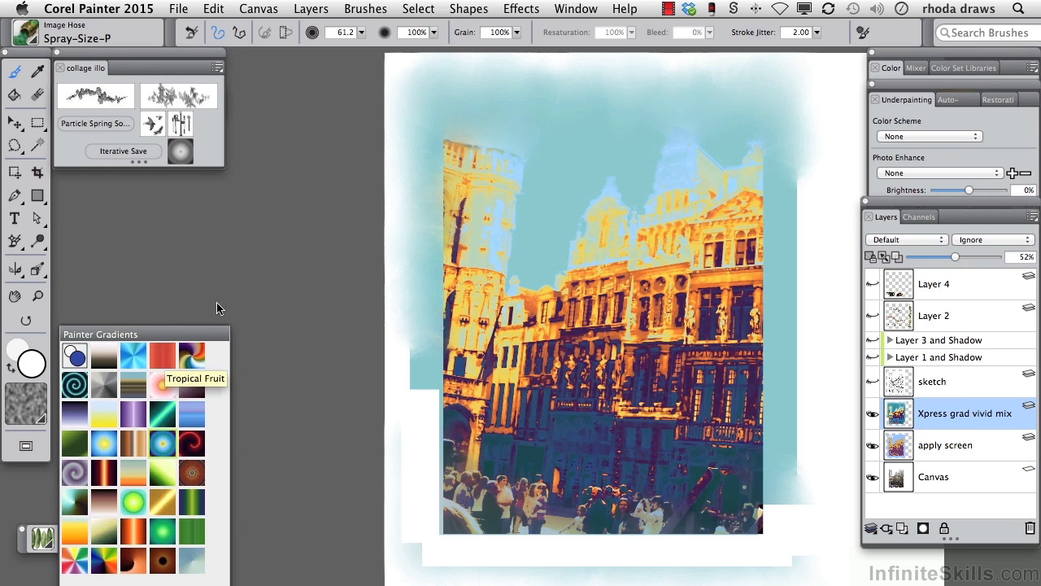
{"action": "left_click", "coordinate": [580, 10]}
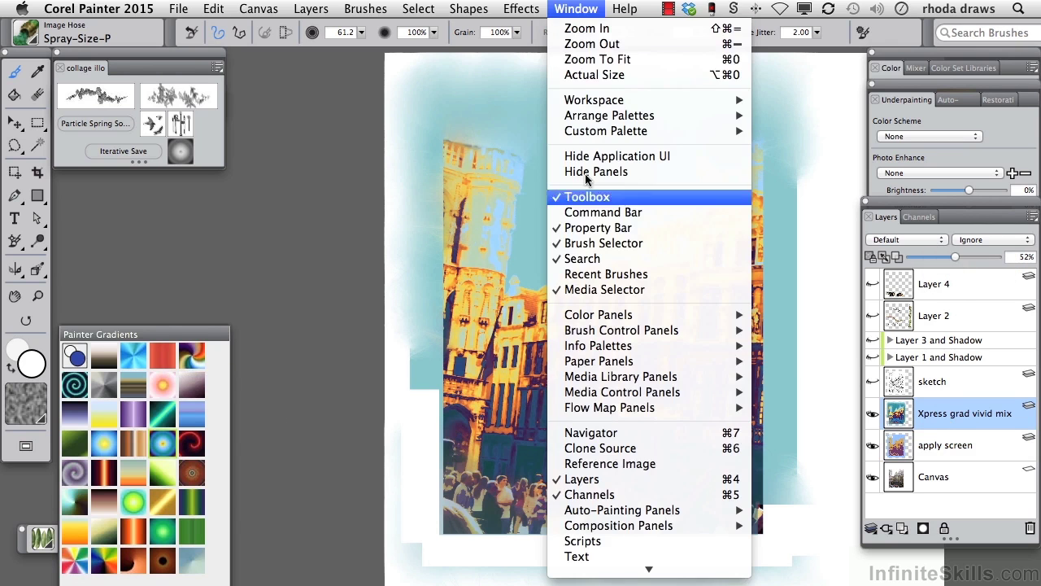
{"action": "mouse_move", "coordinate": [604, 381]}
{"action": "mouse_move", "coordinate": [650, 392]}
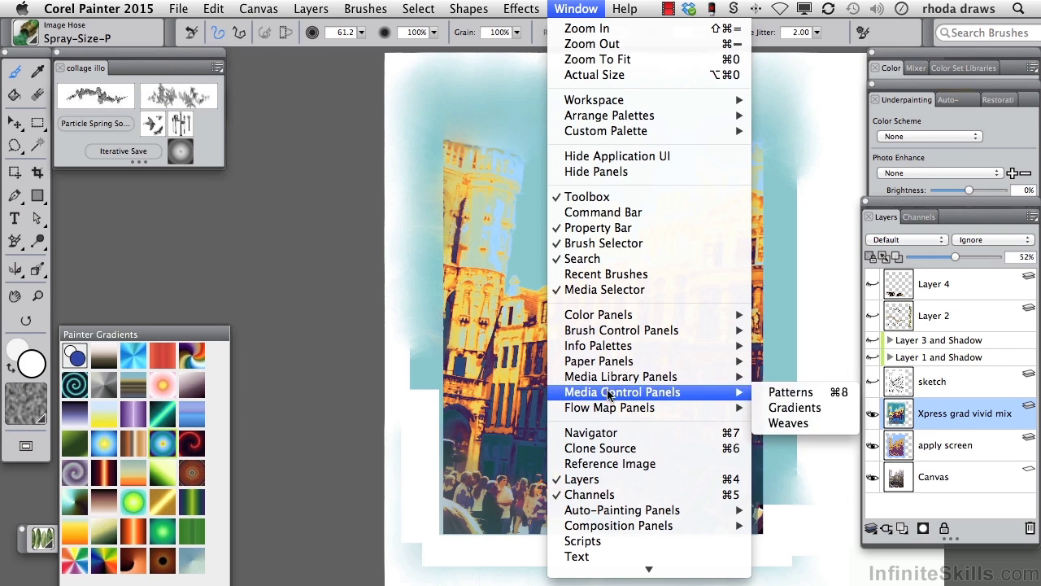
{"action": "left_click", "coordinate": [796, 406]}
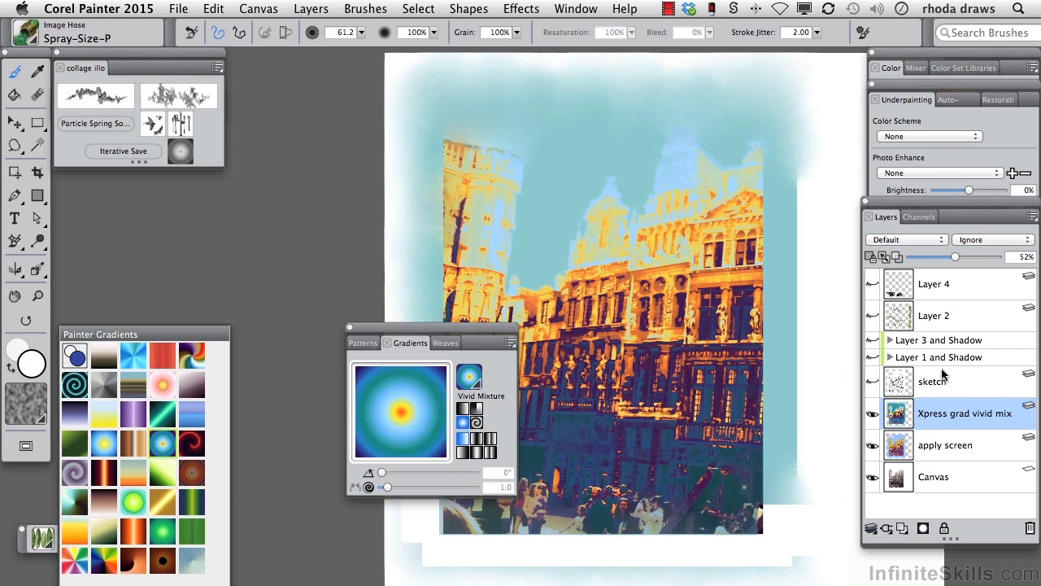
{"action": "left_click_drag", "start_coordinate": [465, 330], "coordinate": [260, 211]}
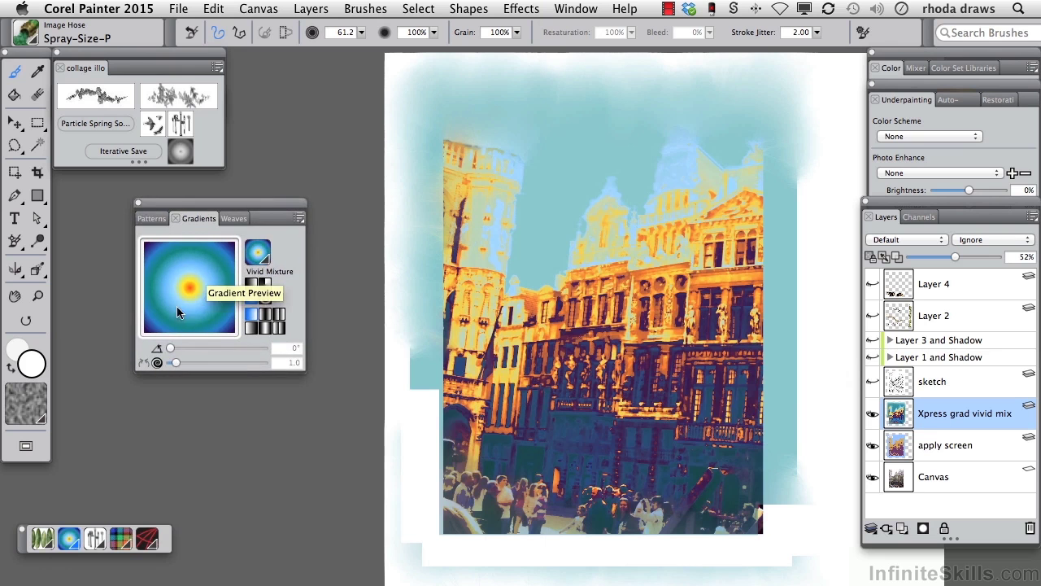
- Try Express in Image with the Vivid Mixture gradient at 44% bias, then cancel it
{"action": "left_click", "coordinate": [299, 219]}
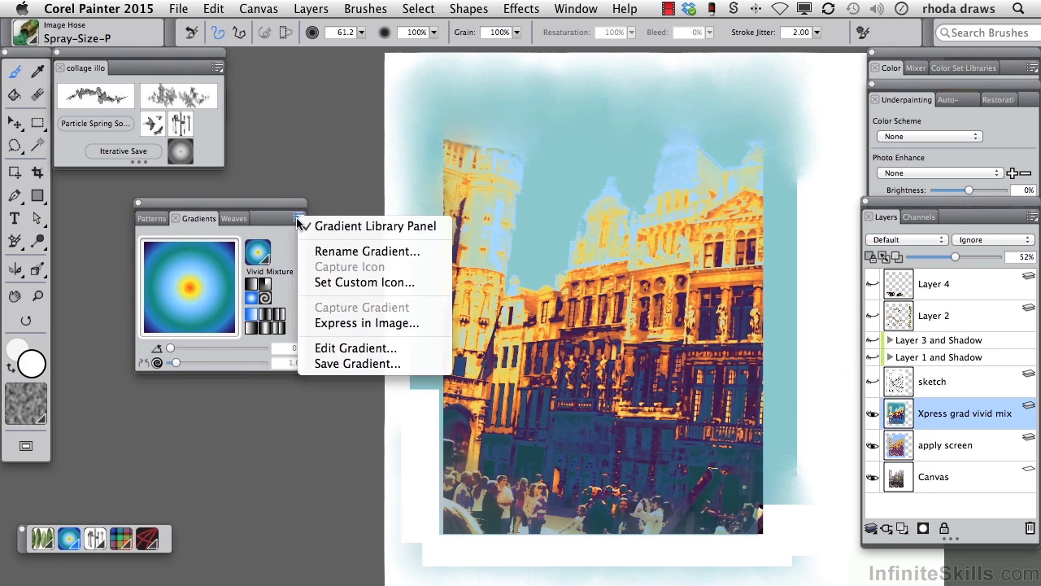
{"action": "left_click", "coordinate": [332, 323]}
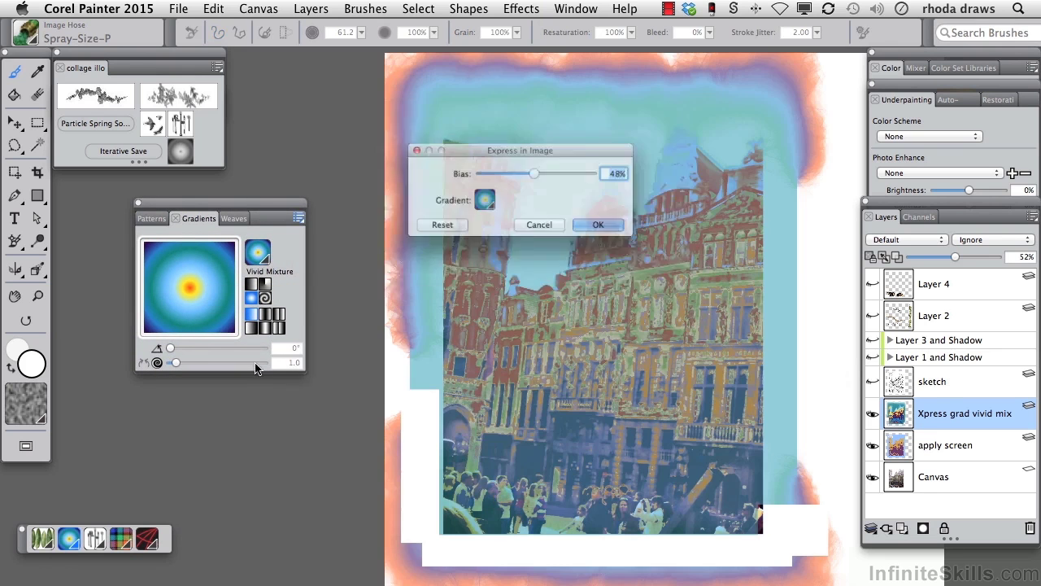
{"action": "mouse_move", "coordinate": [534, 169]}
{"action": "left_mouse_down"}
{"action": "mouse_move", "coordinate": [509, 169]}
{"action": "mouse_move", "coordinate": [566, 172]}
{"action": "mouse_move", "coordinate": [531, 173]}
{"action": "left_mouse_up"}
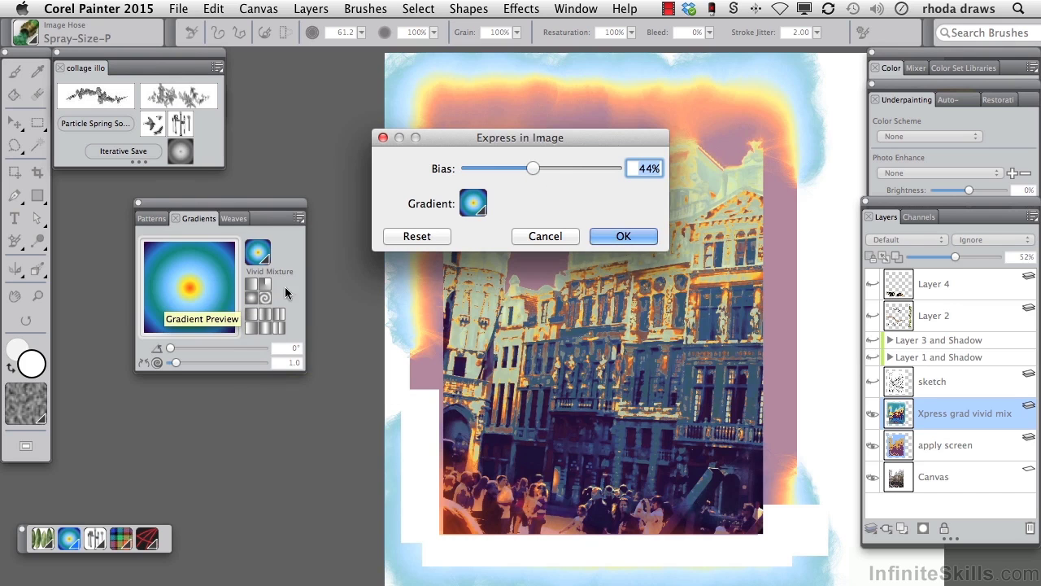
{"action": "left_click", "coordinate": [545, 237]}
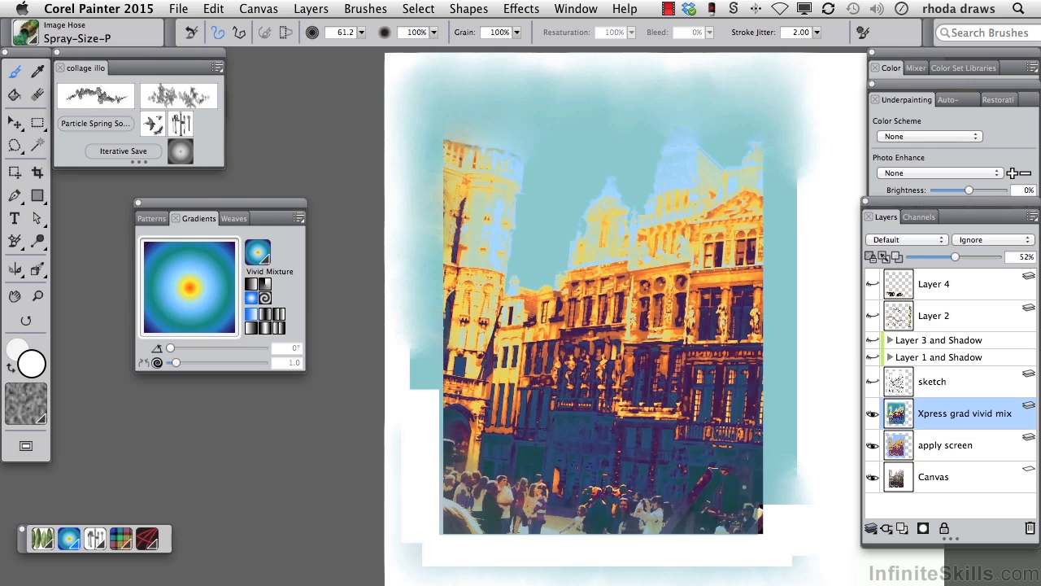
- Move the Gradients panel aside, then isolate and select the sketch layer, hiding Xpress grad vivid mix, apply screen and Canvas
{"action": "left_click_drag", "start_coordinate": [203, 207], "coordinate": [123, 416]}
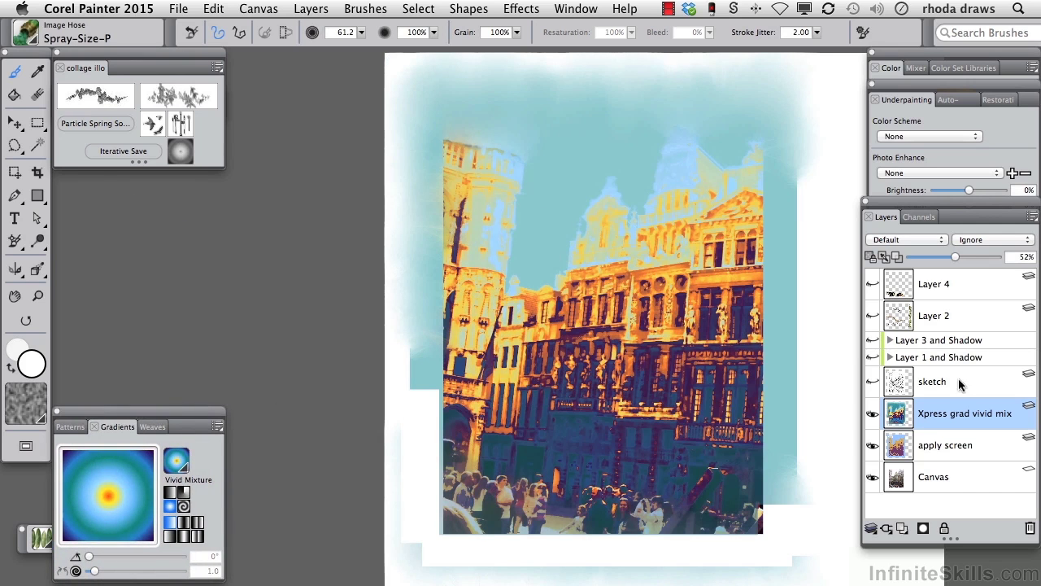
{"action": "left_click", "coordinate": [872, 383]}
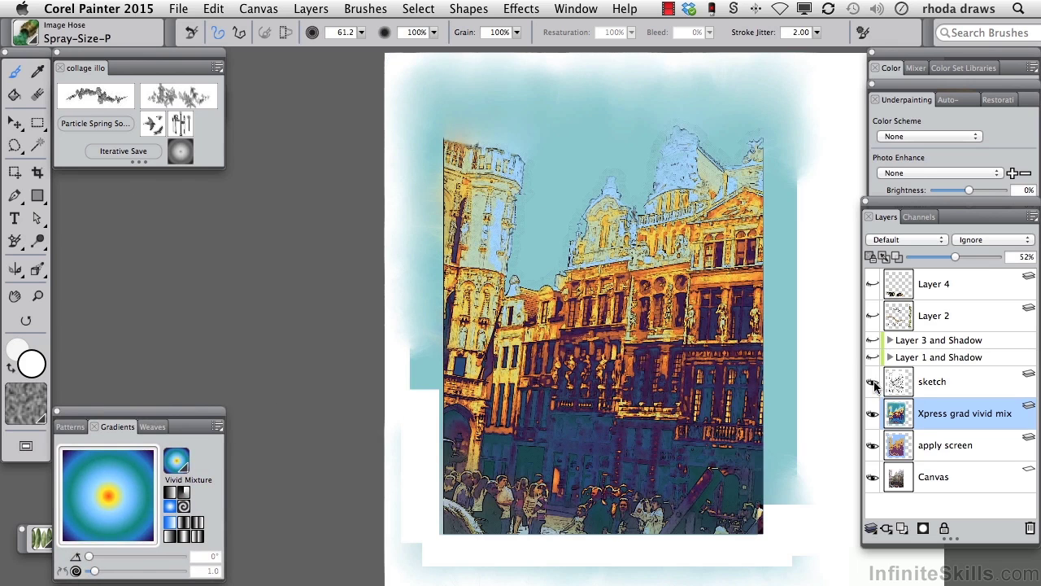
{"action": "left_click", "coordinate": [872, 414]}
{"action": "left_click", "coordinate": [872, 446]}
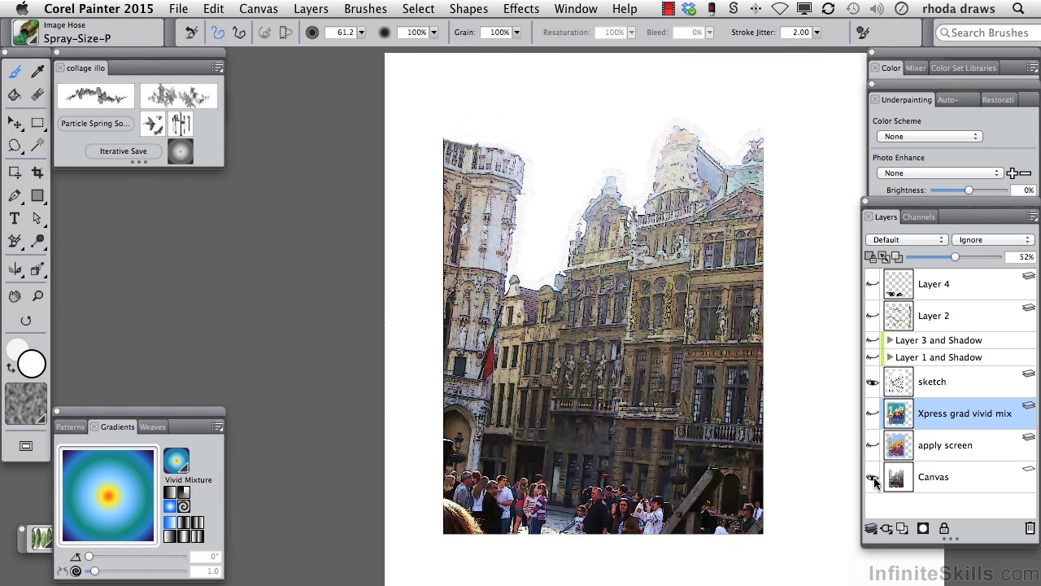
{"action": "left_click", "coordinate": [872, 478]}
{"action": "left_click", "coordinate": [965, 387]}
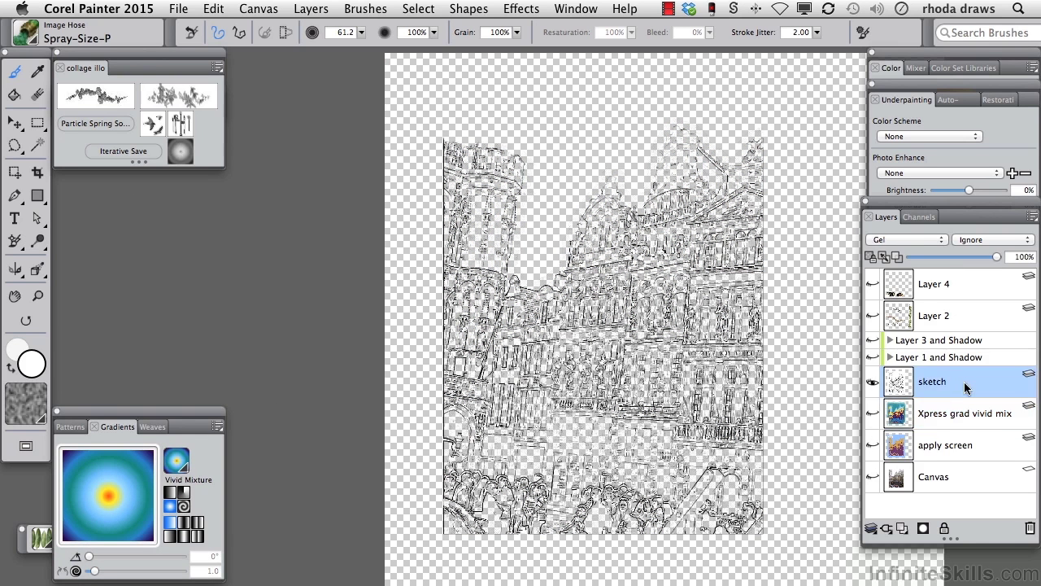
- Look over the Surface Control effects, including Sketch, without applying any
{"action": "left_click", "coordinate": [519, 10]}
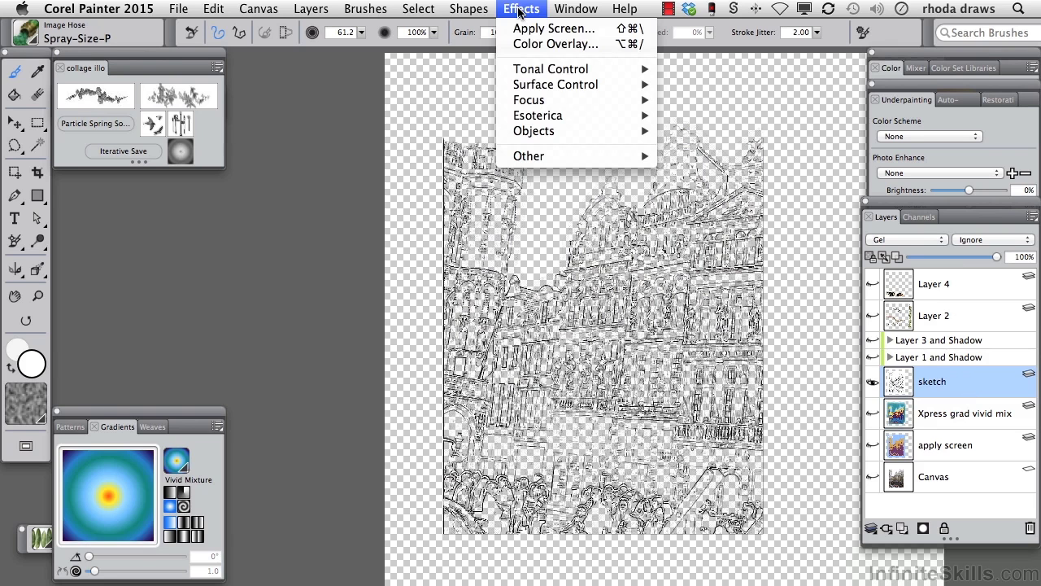
{"action": "mouse_move", "coordinate": [527, 88]}
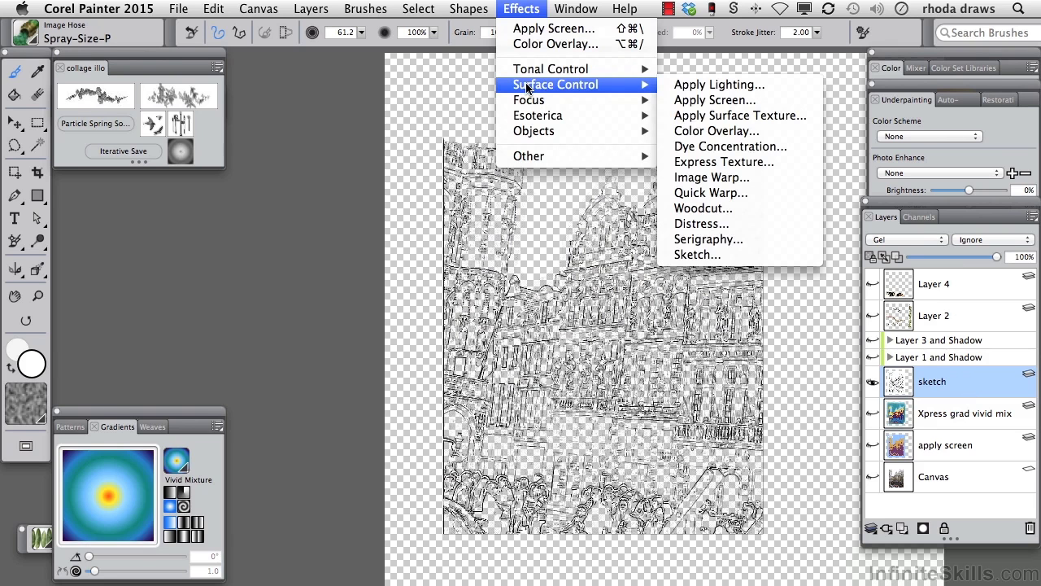
{"action": "left_click", "coordinate": [268, 315]}
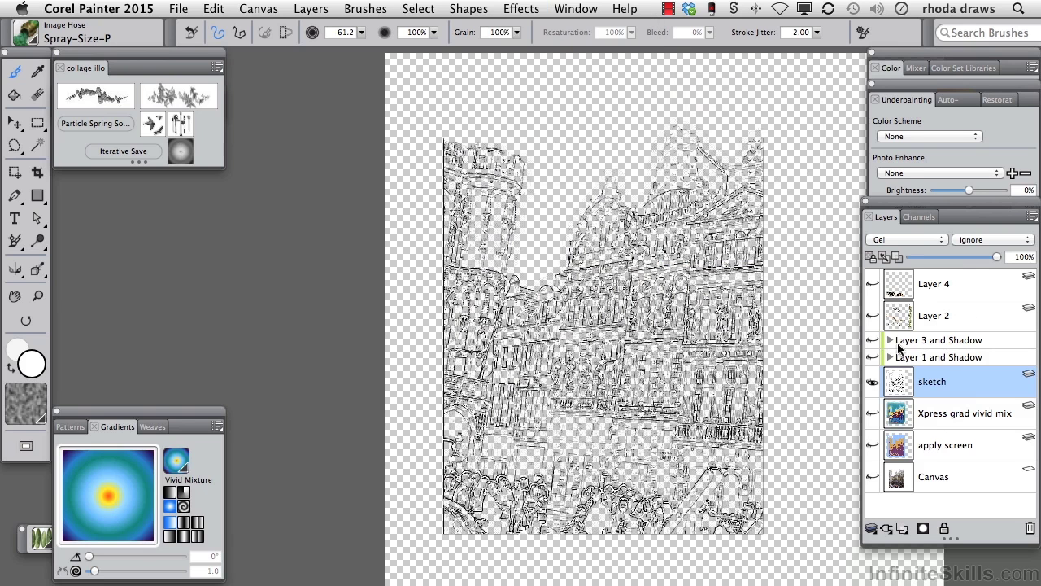
- Show the Xpress grad vivid mix, apply screen and Canvas layers beneath the sketch layer again
{"action": "left_click", "coordinate": [872, 413]}
{"action": "left_click", "coordinate": [872, 445]}
{"action": "left_click", "coordinate": [873, 477]}
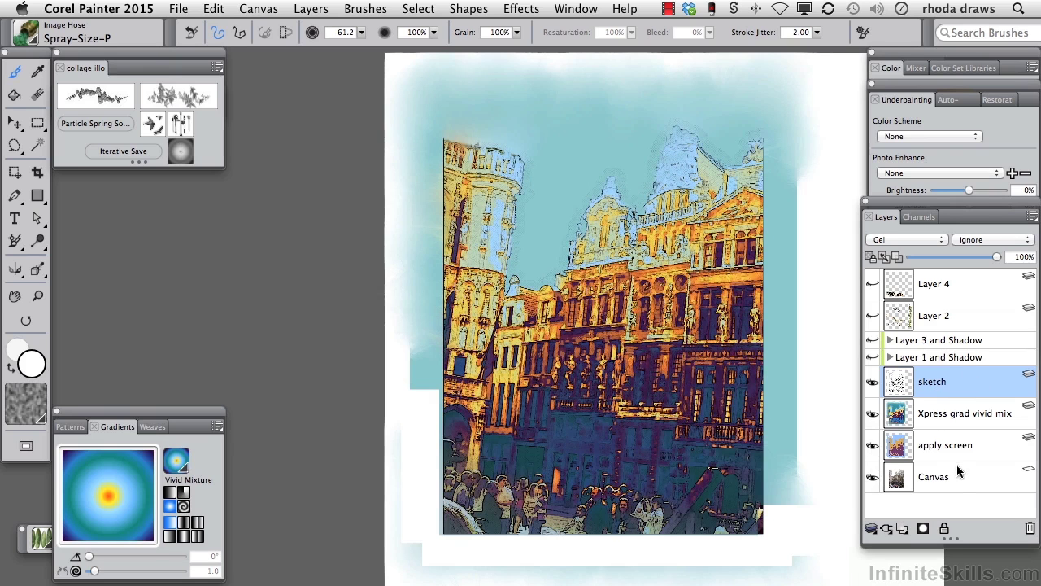
- Switch the sketch layer's composite method to Default for comparison, then restore it to Gel
{"action": "double_click", "coordinate": [959, 383]}
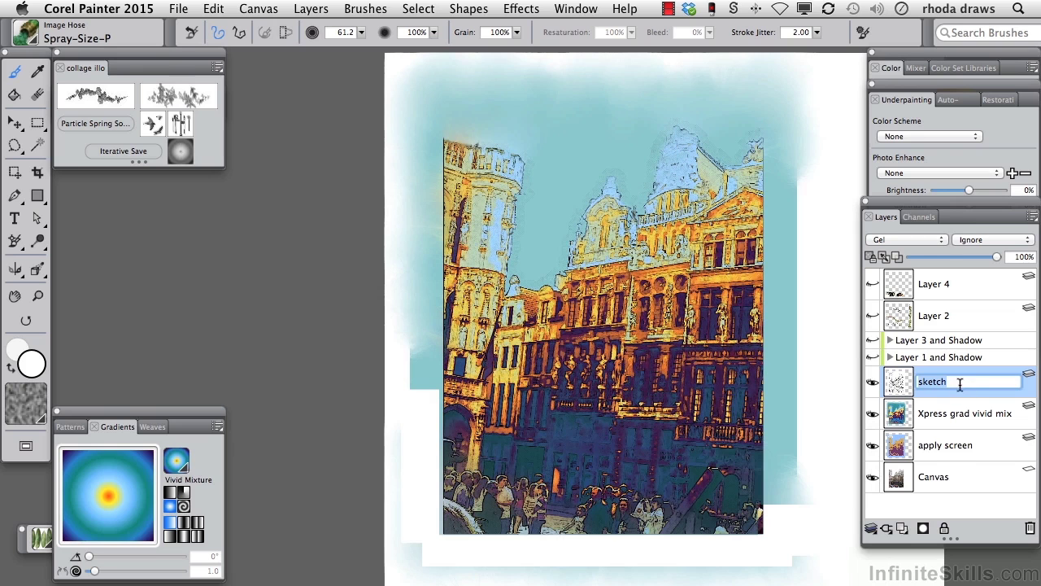
{"action": "left_click", "coordinate": [942, 239]}
{"action": "left_click", "coordinate": [932, 219]}
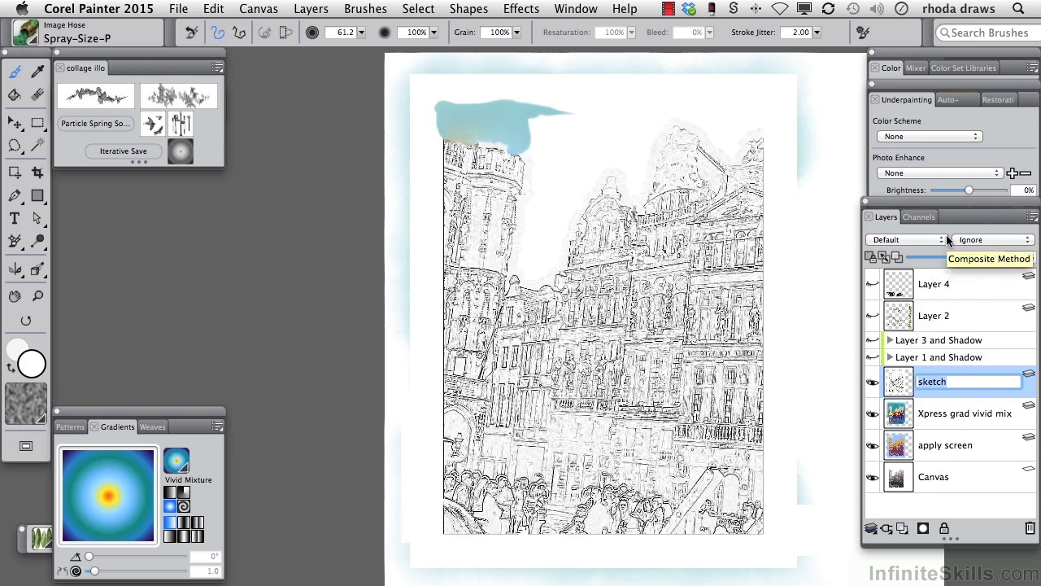
{"action": "left_click", "coordinate": [946, 239]}
{"action": "left_click", "coordinate": [928, 232]}
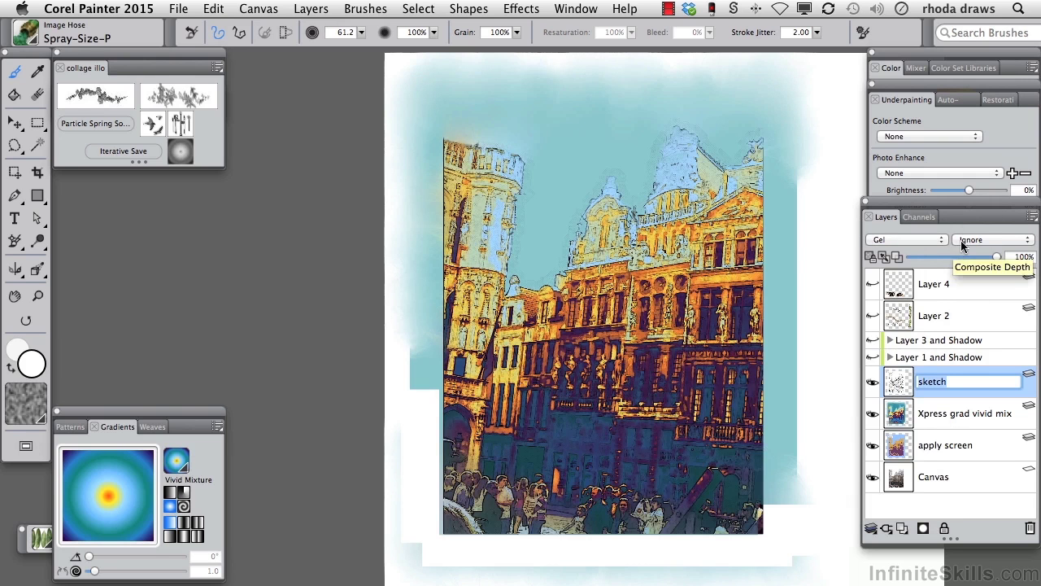
{"action": "key", "text": "Return"}
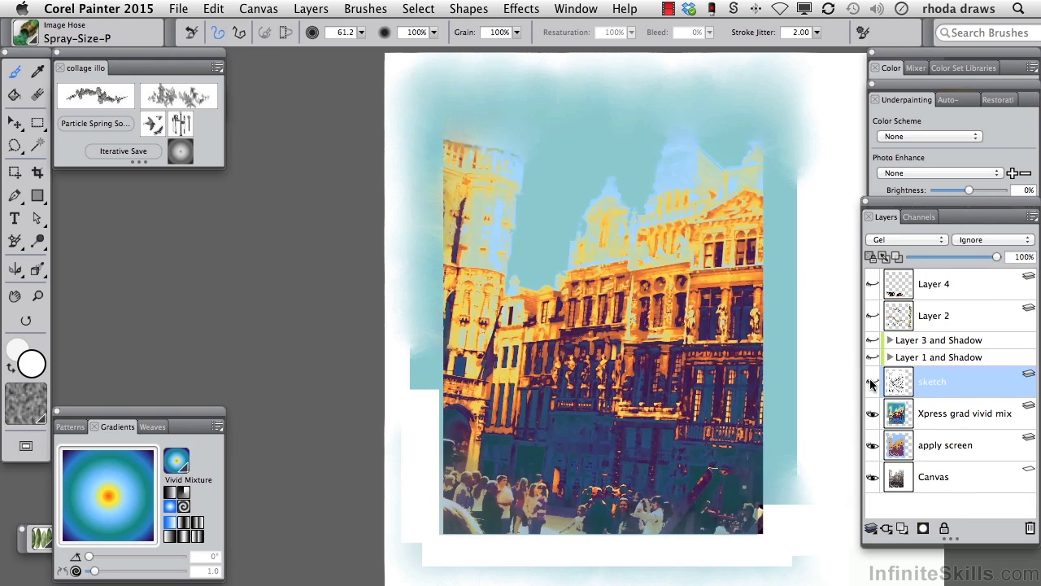